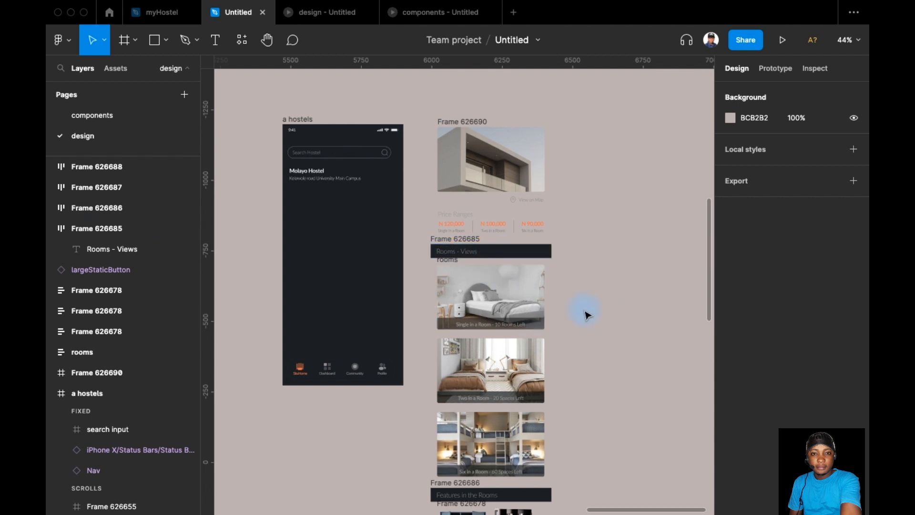
# Step: Hide the interface panels and make the "Rooms - Views" heading bold
pyautogui.scroll(3, 573, 243)
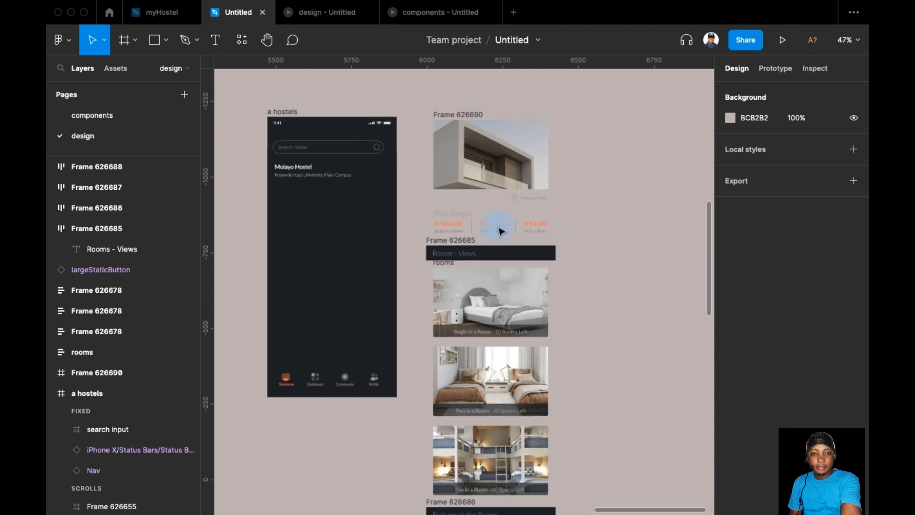
pyautogui.press('super+backslash')
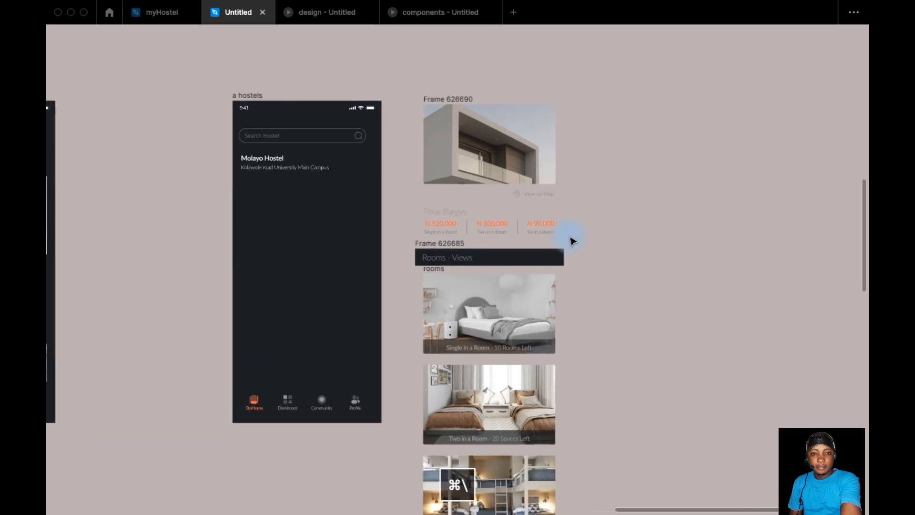
pyautogui.scroll(3, 486, 230)
pyautogui.scroll(-1, 625, 215)
pyautogui.scroll(-5, 626, 216)
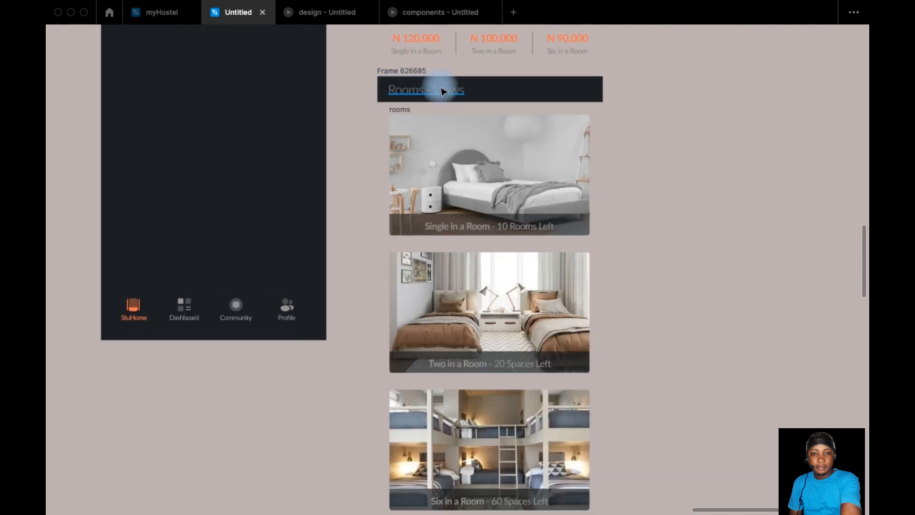
pyautogui.click(440, 90)
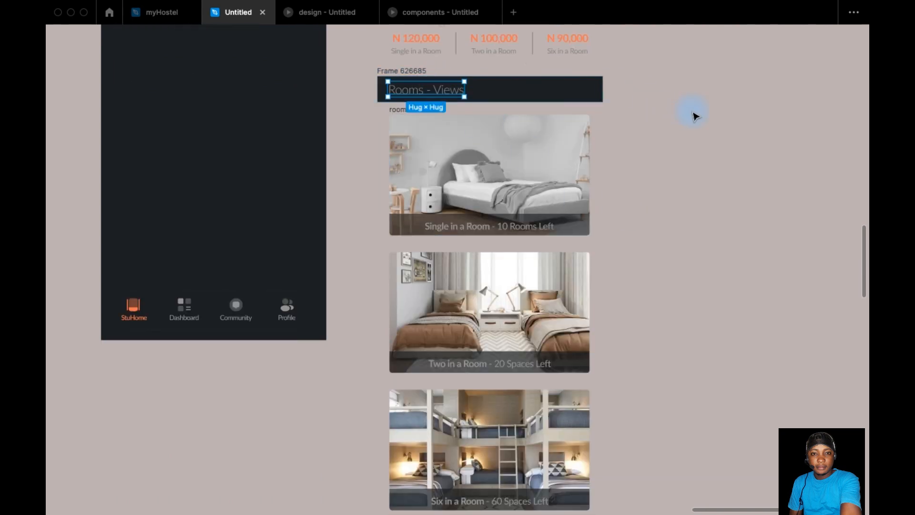
pyautogui.press('super+b')
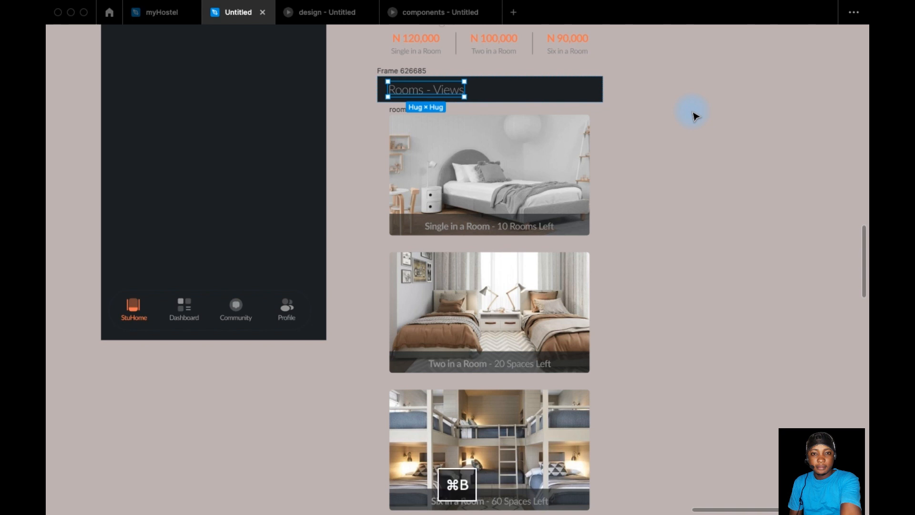
# Step: Make the "Features in the Rooms", "Features in the Hostel" and "Miscellaneous" headings bold
pyautogui.scroll(-5, 680, 172)
pyautogui.click(452, 298)
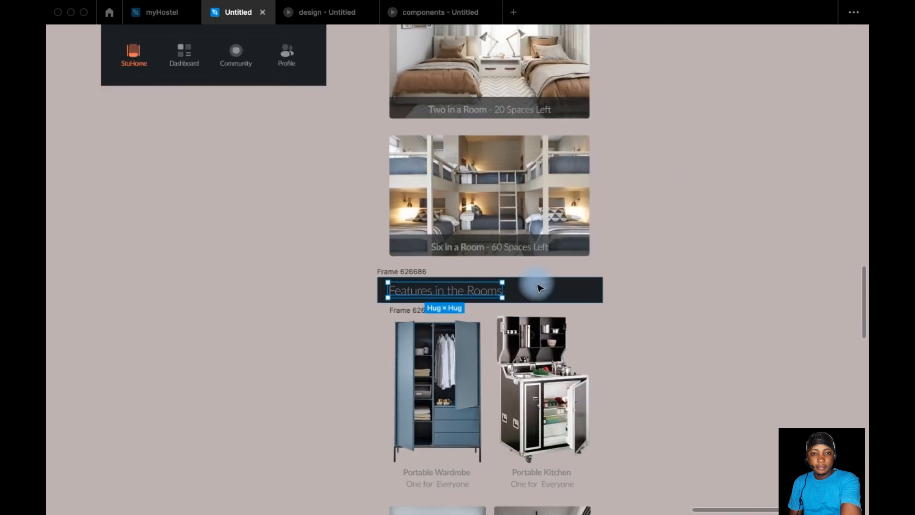
pyautogui.press('super+b')
pyautogui.scroll(-5, 568, 307)
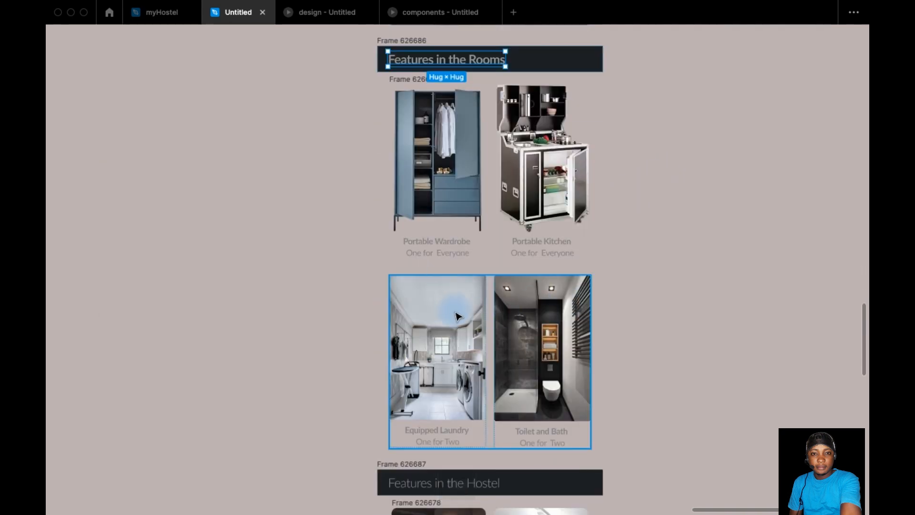
pyautogui.scroll(-2, 459, 333)
pyautogui.click(474, 402)
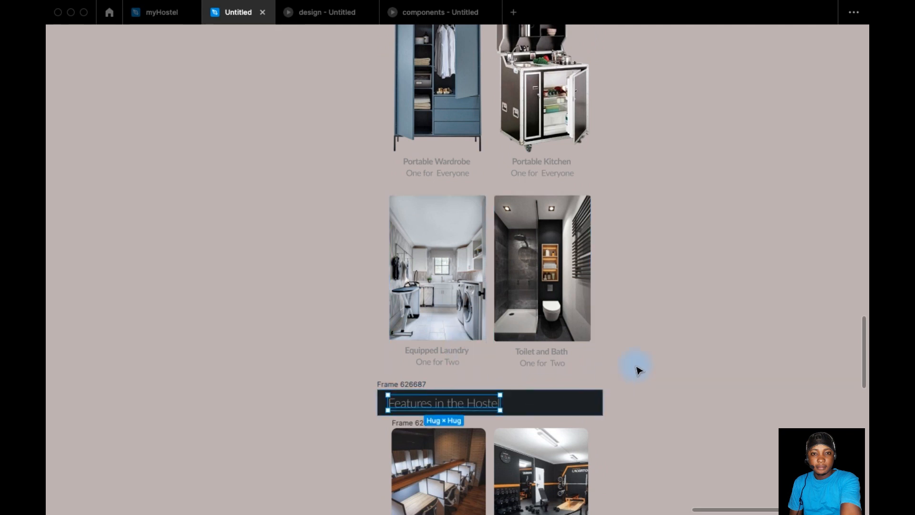
pyautogui.press('super+b')
pyautogui.scroll(-14, 639, 369)
pyautogui.click(431, 177)
pyautogui.press('super+b')
# Step: Review the hostel content column from the building image and price ranges through the rooms, features and miscellaneous sections
pyautogui.scroll(-5, 672, 216)
pyautogui.scroll(20, 669, 216)
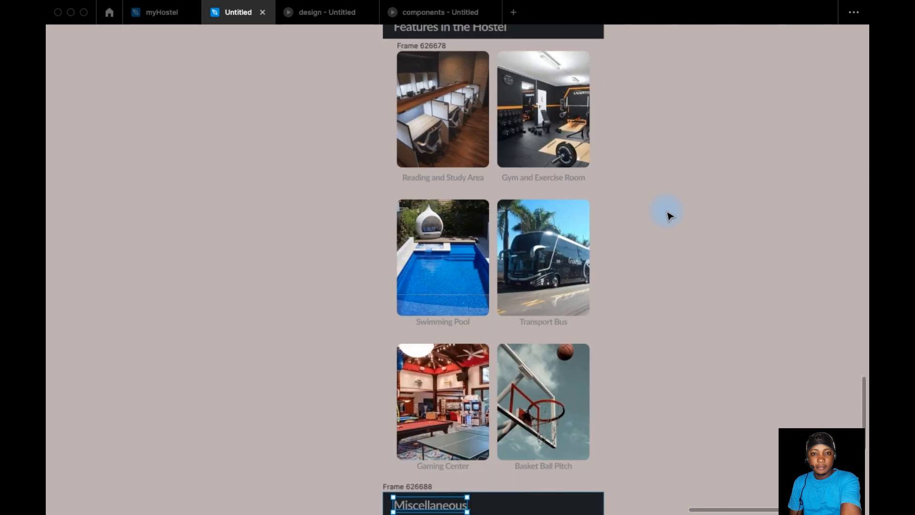
pyautogui.scroll(5, 667, 216)
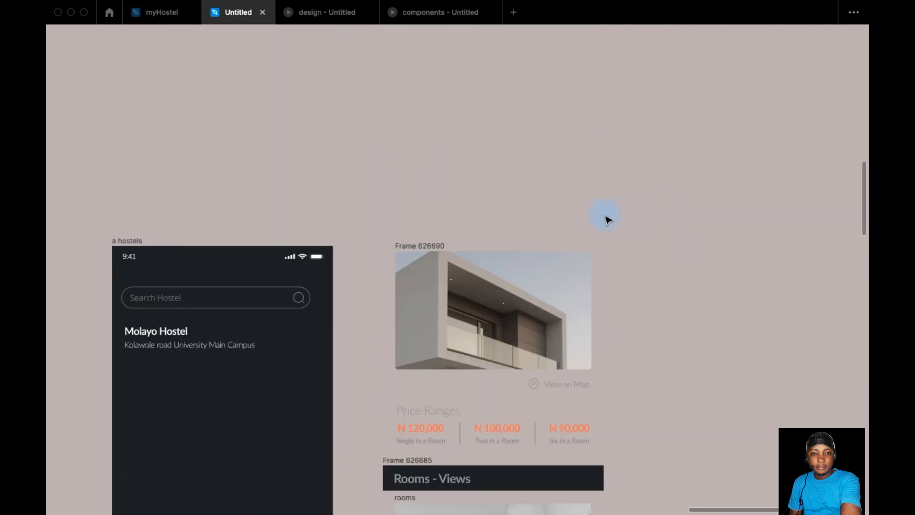
pyautogui.scroll(-3, 617, 219)
pyautogui.scroll(-1, 631, 193)
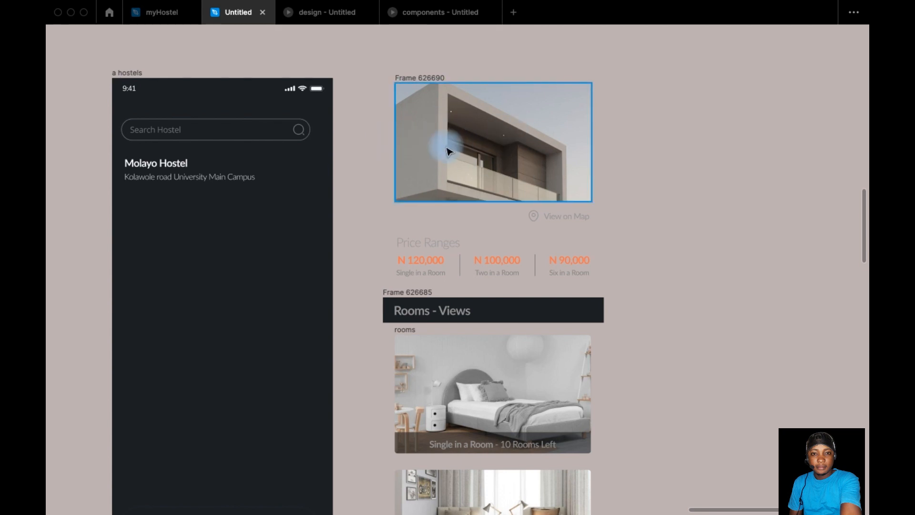
pyautogui.scroll(-5, 467, 150)
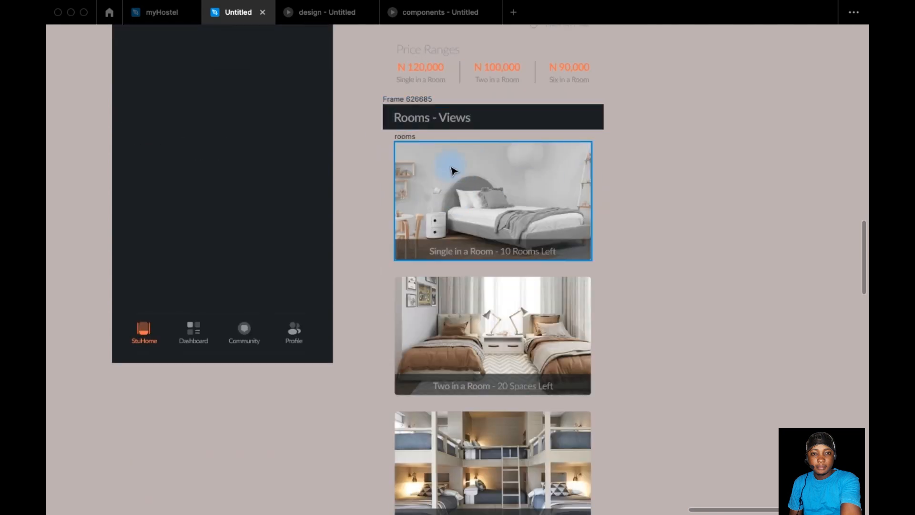
pyautogui.scroll(-5, 491, 219)
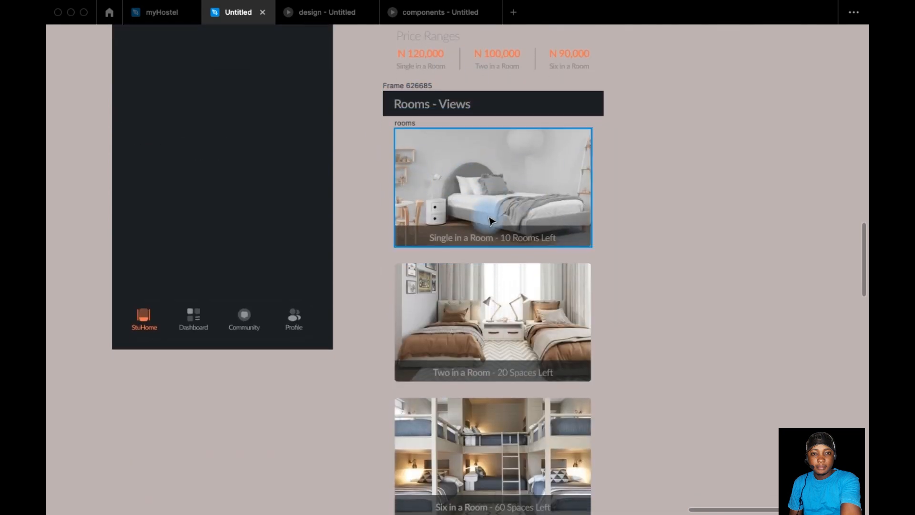
pyautogui.scroll(-9, 491, 219)
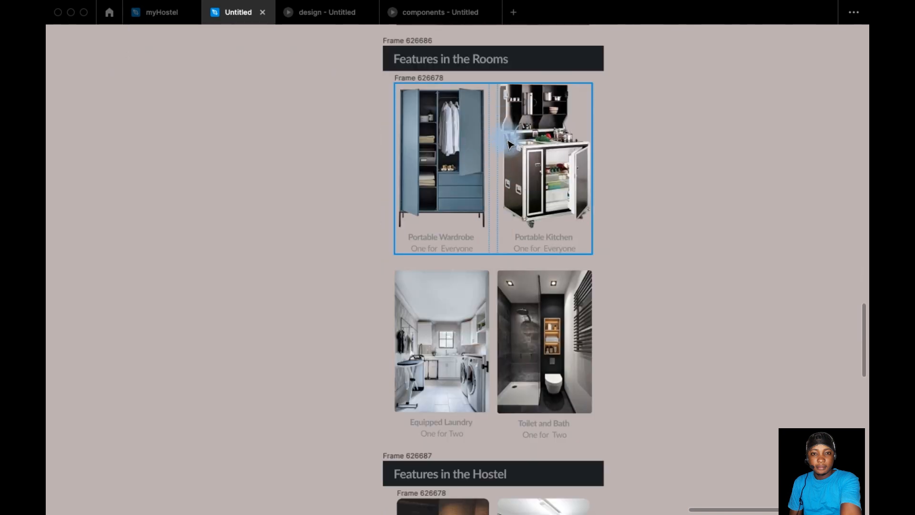
pyautogui.scroll(-7, 530, 259)
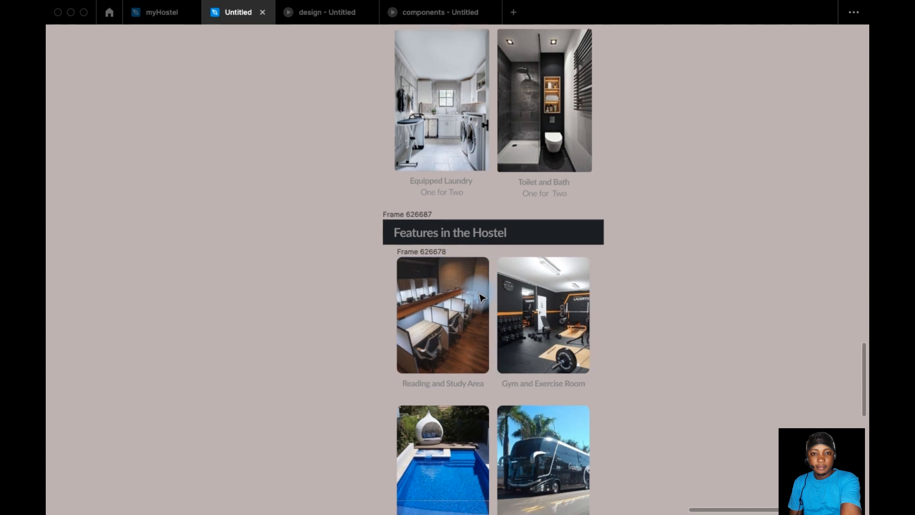
pyautogui.scroll(-2, 480, 298)
pyautogui.scroll(-10, 480, 298)
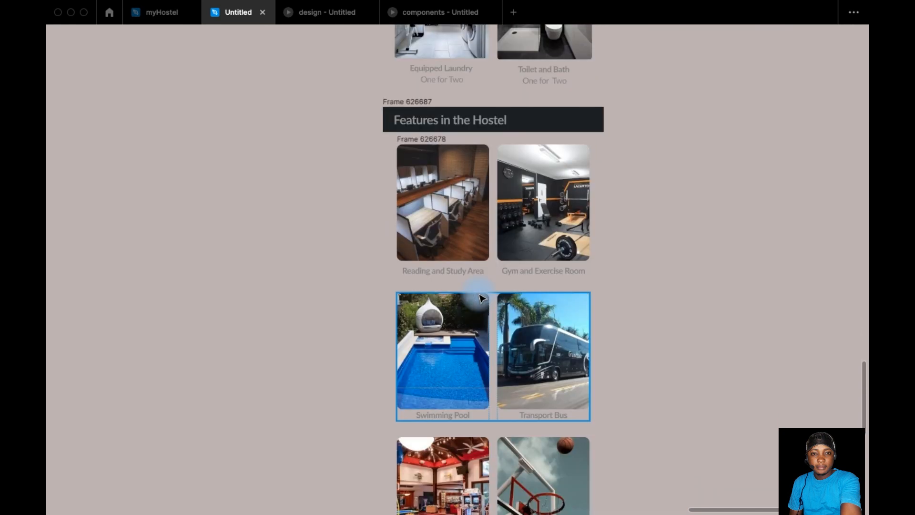
pyautogui.scroll(-3, 480, 298)
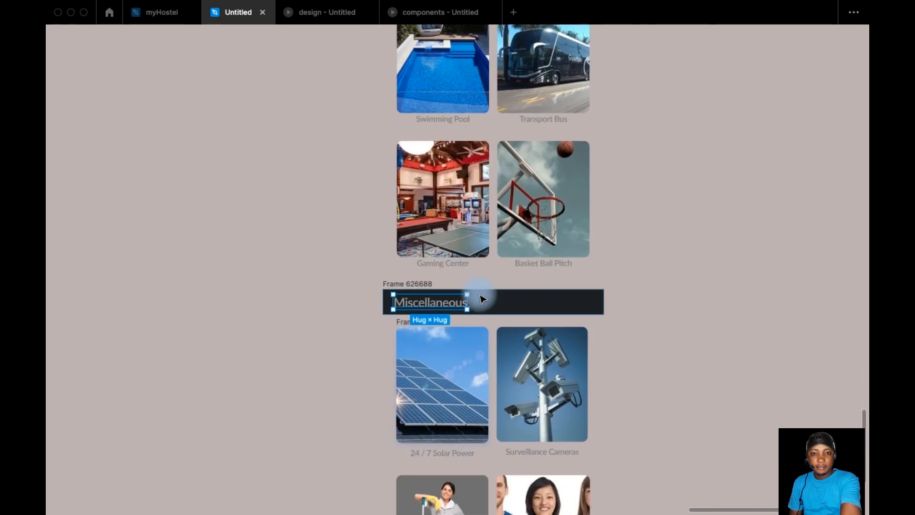
pyautogui.scroll(-1, 508, 286)
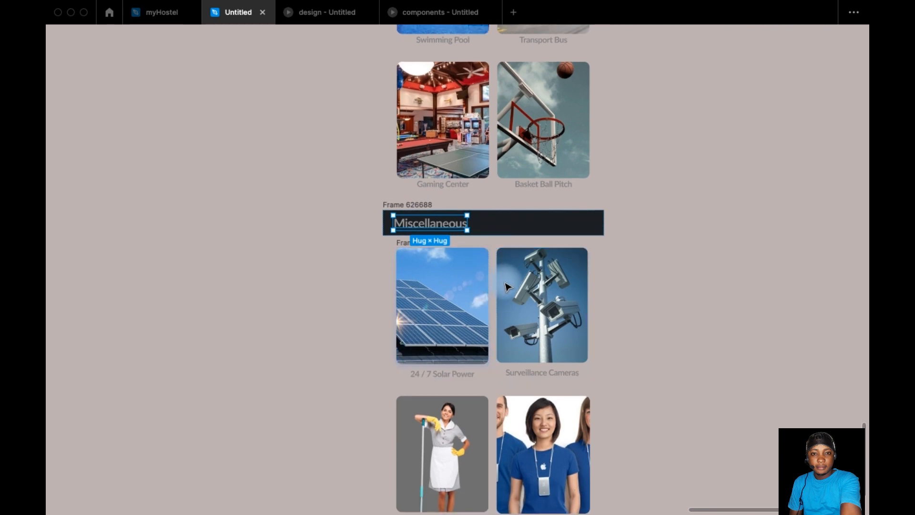
pyautogui.scroll(-8, 507, 286)
pyautogui.scroll(20, 507, 282)
pyautogui.scroll(20, 508, 285)
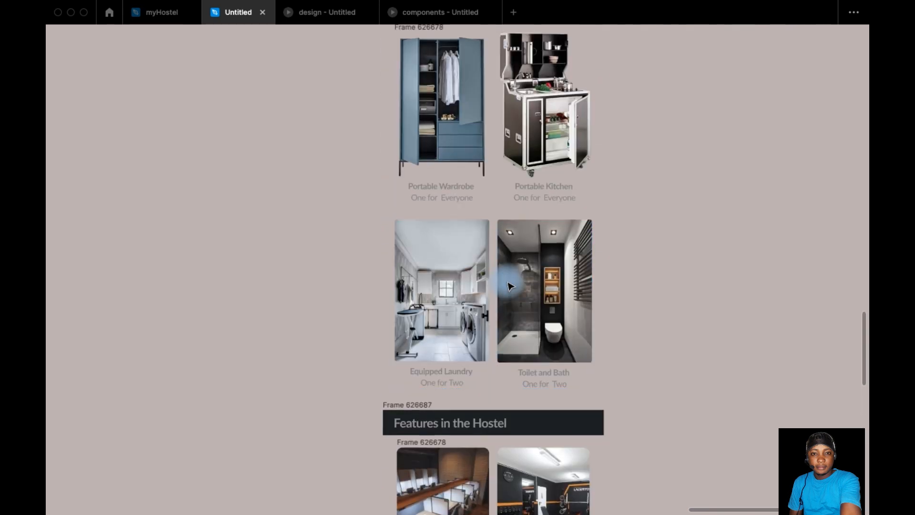
pyautogui.scroll(-11, 510, 286)
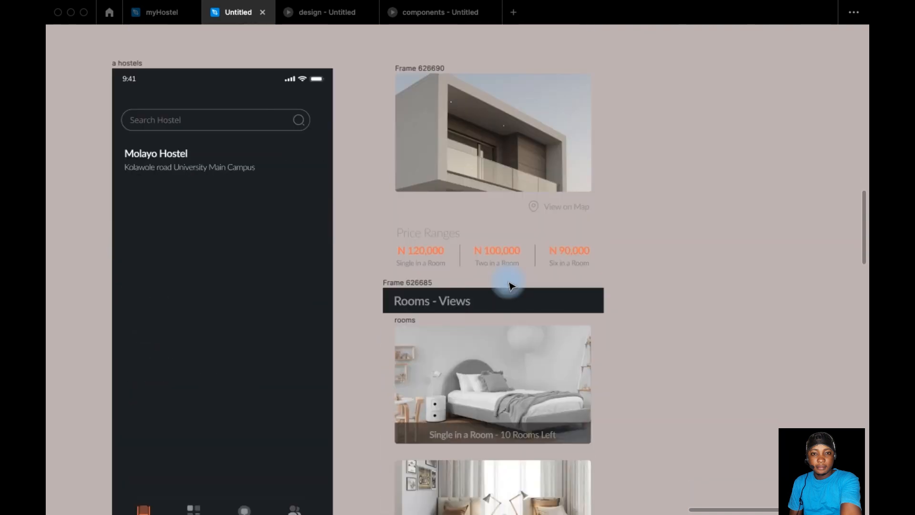
pyautogui.scroll(8, 511, 286)
pyautogui.scroll(-4, 507, 282)
pyautogui.scroll(-2, 493, 282)
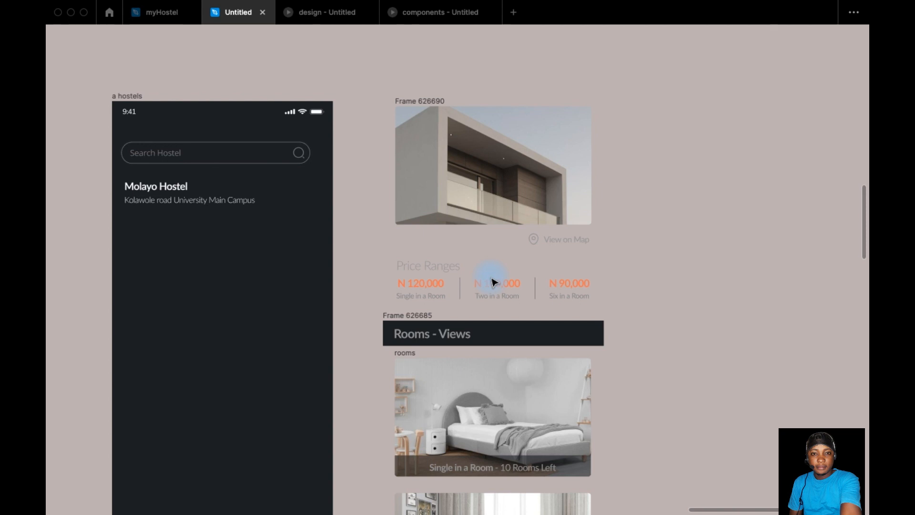
# Step: Centre the search input horizontally within the empty "a hostels" screen and deselect it
pyautogui.click(187, 153)
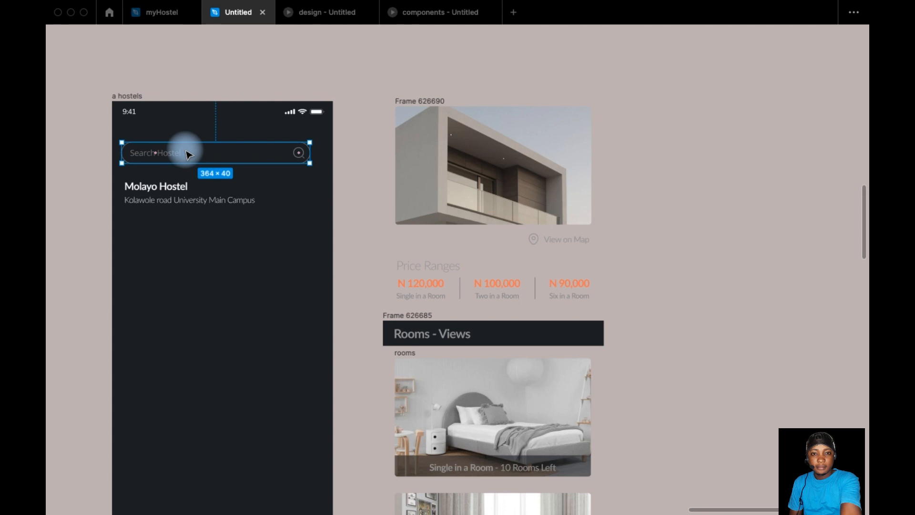
pyautogui.hotkey('alt', 'h')
pyautogui.click(745, 205)
pyautogui.moveTo(720, 193); pyautogui.dragTo(633, 178)
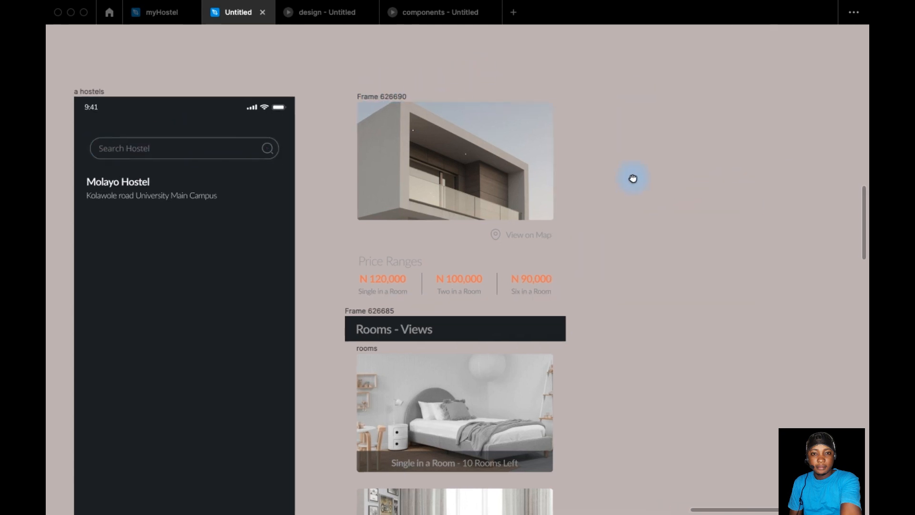
# Step: Show the interface panels again and open the prototype settings
pyautogui.scroll(-5, 633, 178)
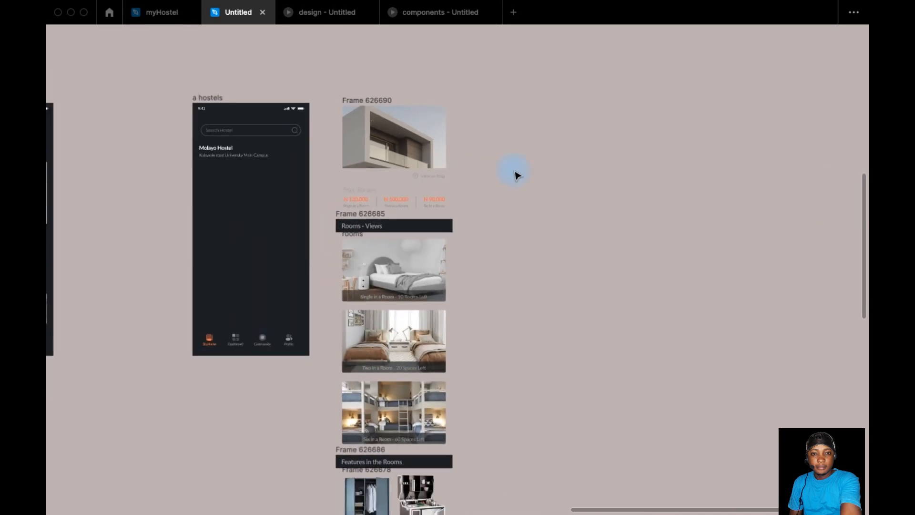
pyautogui.hotkey('ctrl', '\\')
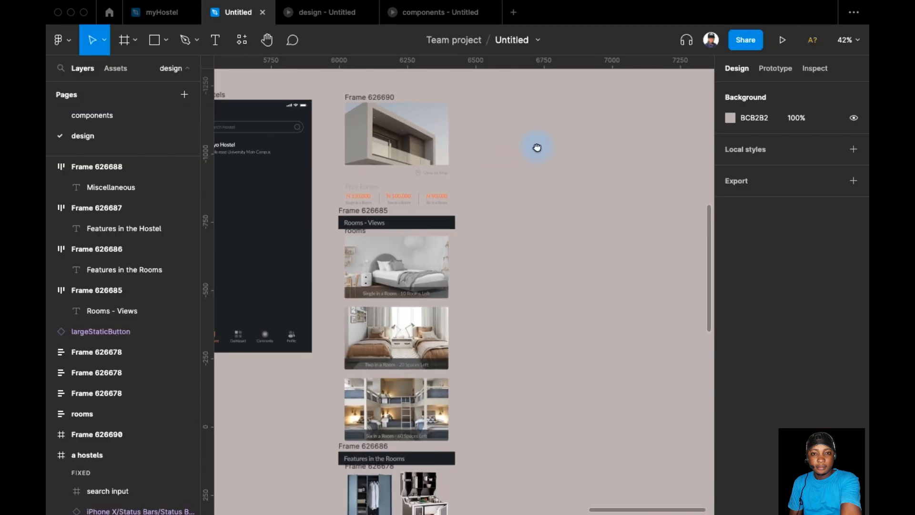
pyautogui.scroll(-1, 534, 141)
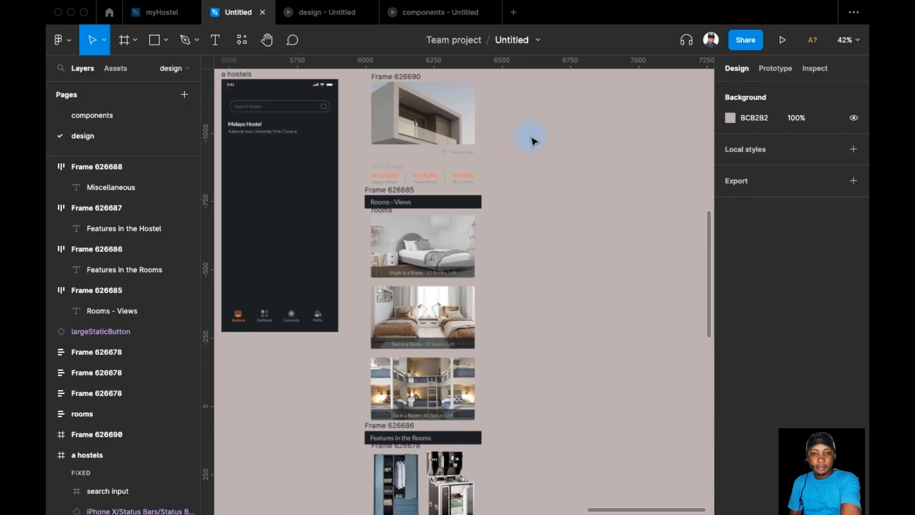
pyautogui.click(784, 70)
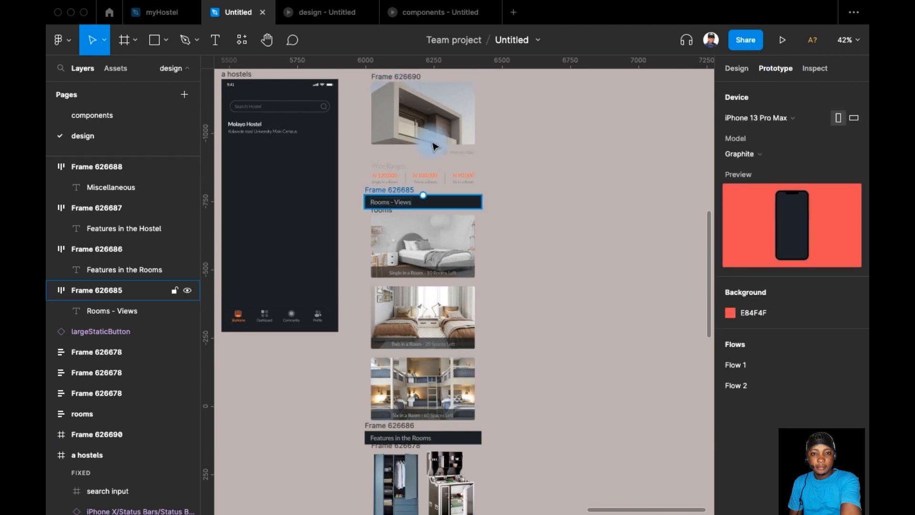
# Step: Select the whole column of hostel content, from the building image down to the orange button, and wrap it in a single frame
pyautogui.scroll(-4, 426, 365)
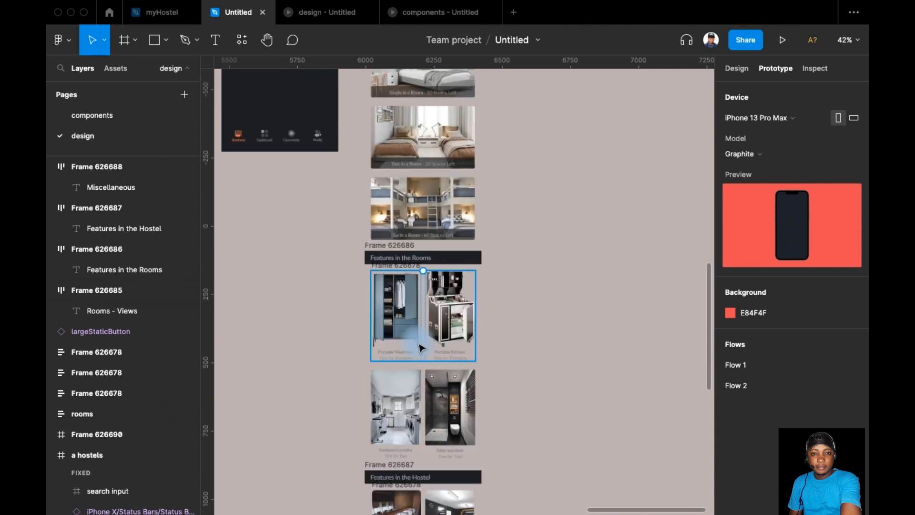
pyautogui.scroll(-1, 445, 323)
pyautogui.scroll(4, 514, 263)
pyautogui.keyDown('ctrl'); pyautogui.scroll(-3, 475, 271); pyautogui.keyUp('ctrl')
pyautogui.keyDown('ctrl'); pyautogui.scroll(-5, 475, 271); pyautogui.keyUp('ctrl')
pyautogui.scroll(-1, 439, 138)
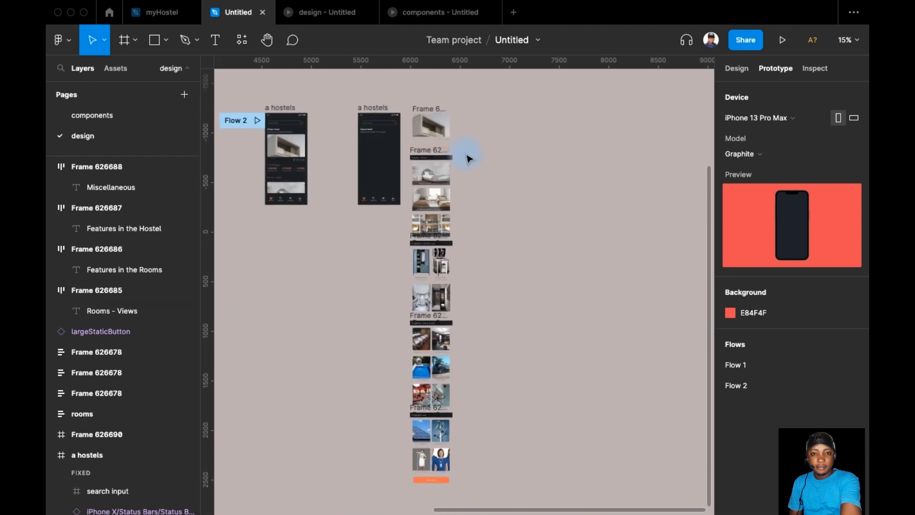
pyautogui.moveTo(406, 96); pyautogui.dragTo(471, 504)
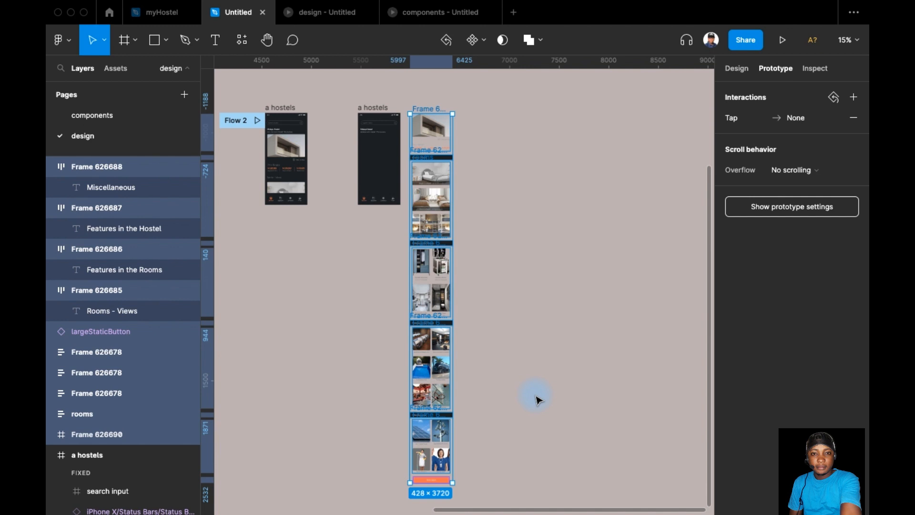
pyautogui.press('alt+super+g')
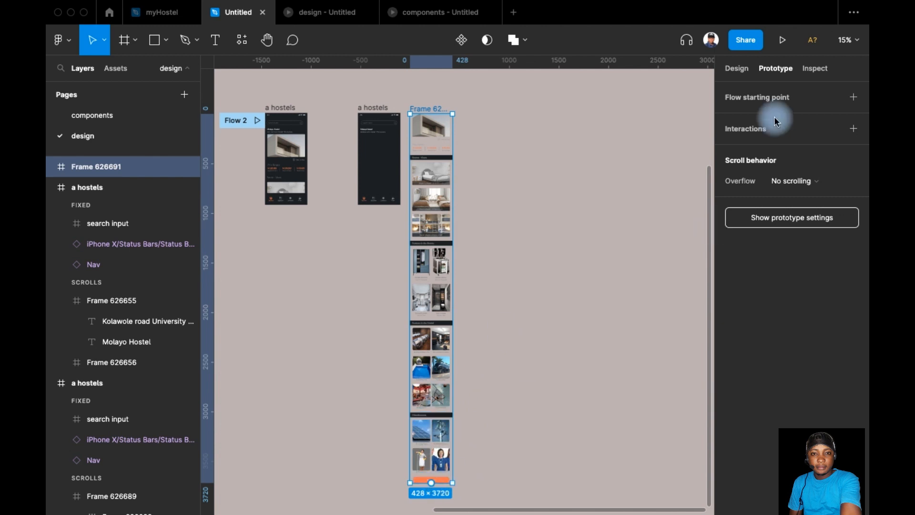
# Step: Shorten the new content frame from its lower edge to a height of 554, and toggle its content clipping on and off
pyautogui.click(734, 68)
pyautogui.moveTo(443, 486); pyautogui.dragTo(449, 165)
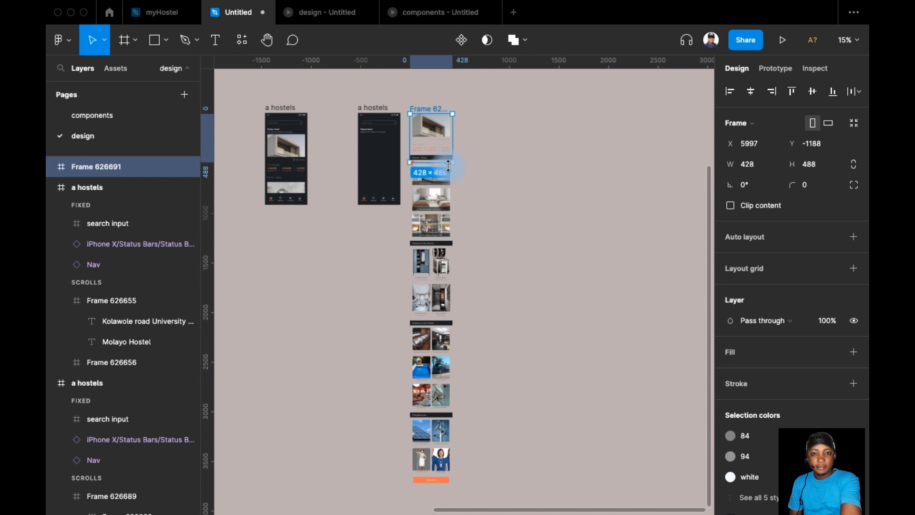
pyautogui.moveTo(448, 165)
pyautogui.mouseDown()
pyautogui.moveTo(446, 182)
pyautogui.moveTo(446, 172)
pyautogui.mouseUp()
pyautogui.click(817, 164)
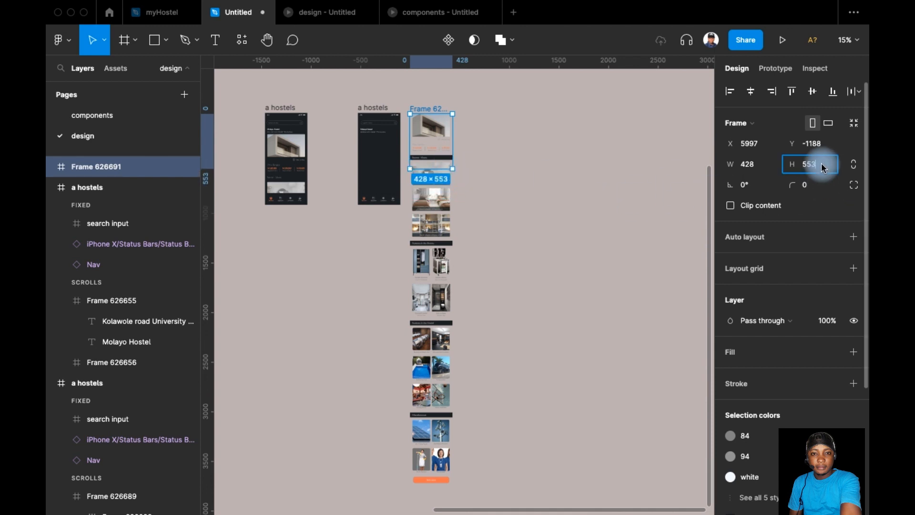
pyautogui.press('Up')
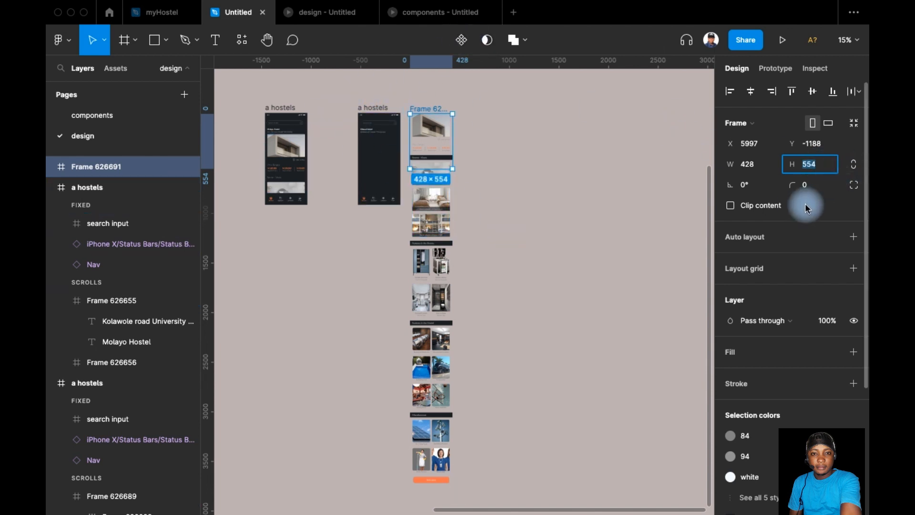
pyautogui.click(771, 206)
pyautogui.click(770, 205)
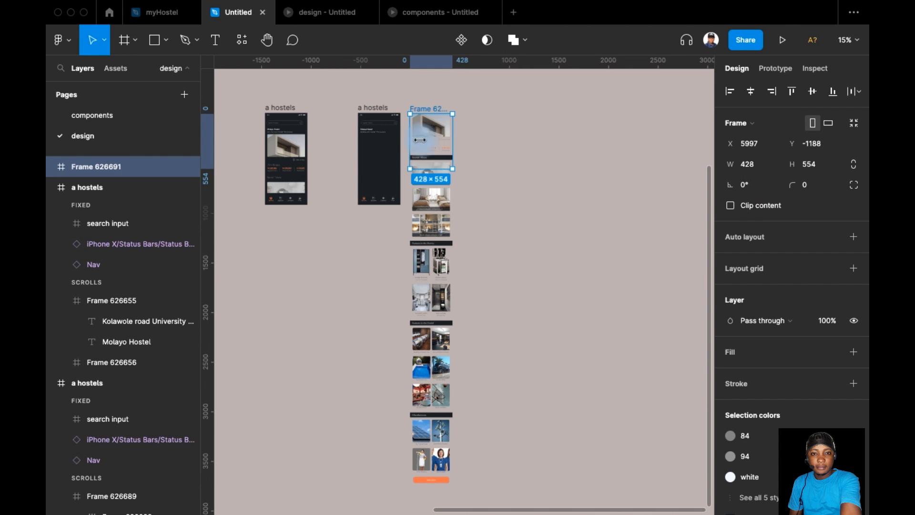
# Step: Set the new content frame's overflow scrolling to Vertical in its prototype scroll behavior
pyautogui.keyDown('ctrl'); pyautogui.scroll(5, 432, 129); pyautogui.keyUp('ctrl')
pyautogui.keyDown('ctrl'); pyautogui.scroll(2, 532, 142); pyautogui.keyUp('ctrl')
pyautogui.scroll(2, 570, 246)
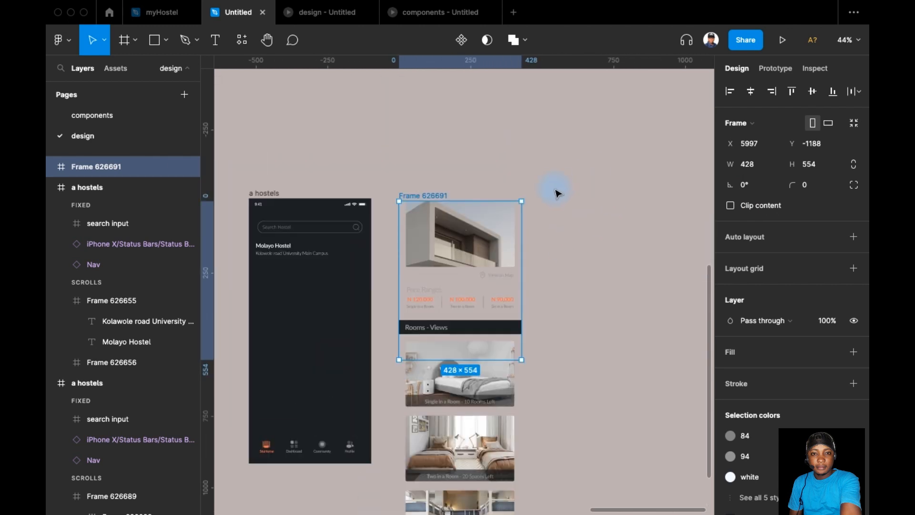
pyautogui.click(777, 70)
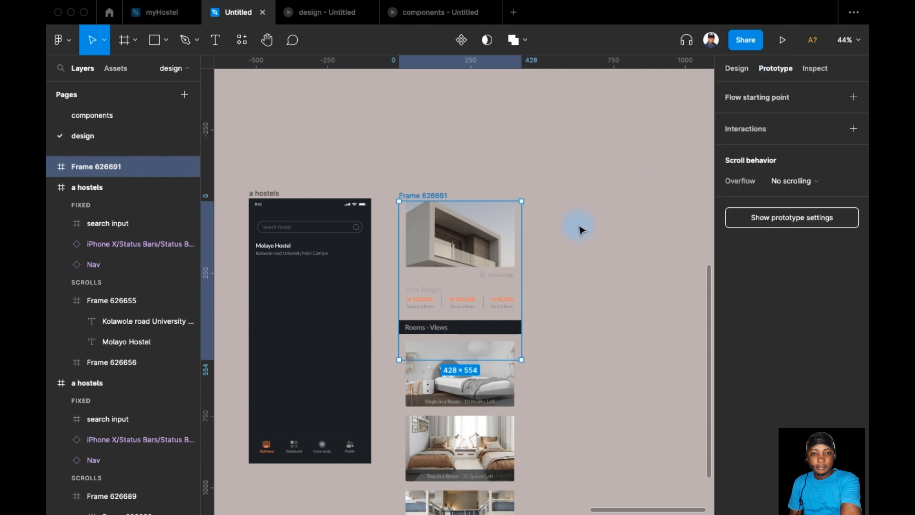
pyautogui.scroll(-2, 577, 178)
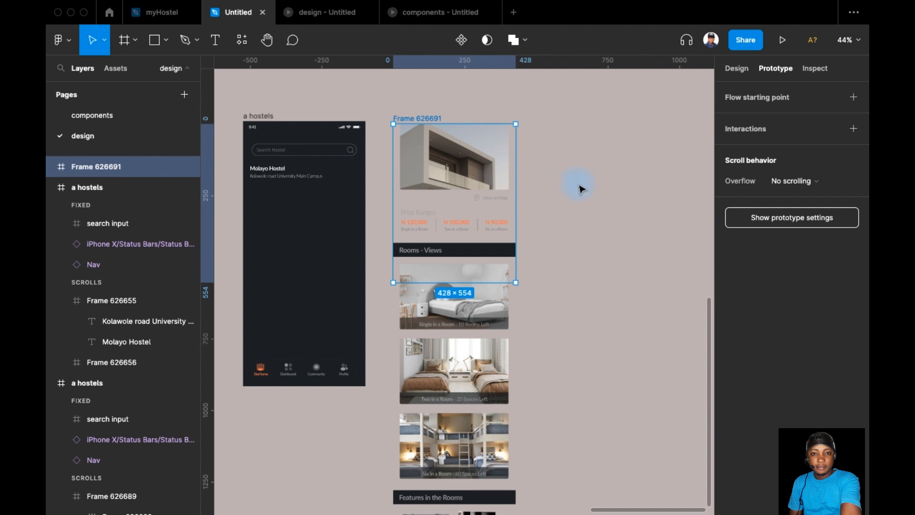
pyautogui.click(786, 176)
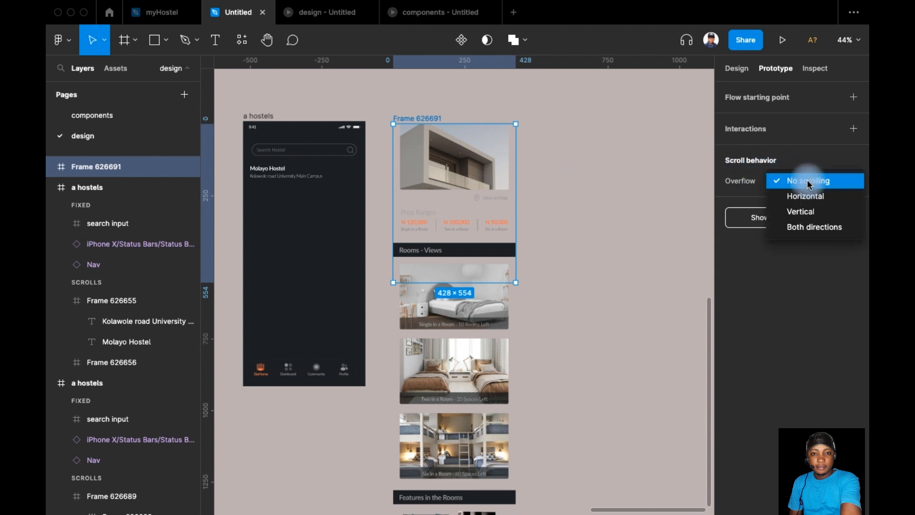
pyautogui.click(813, 215)
pyautogui.moveTo(590, 272); pyautogui.dragTo(564, 282)
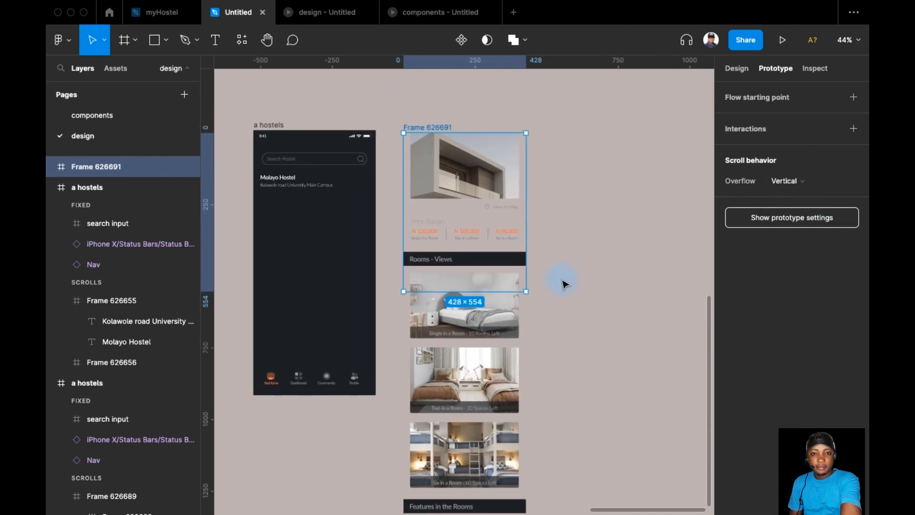
# Step: Select the four section heading bars together: Rooms - Views, Features in the Rooms, Features in the Hostel and Miscellaneous
pyautogui.scroll(-3, 570, 276)
pyautogui.scroll(-2, 588, 221)
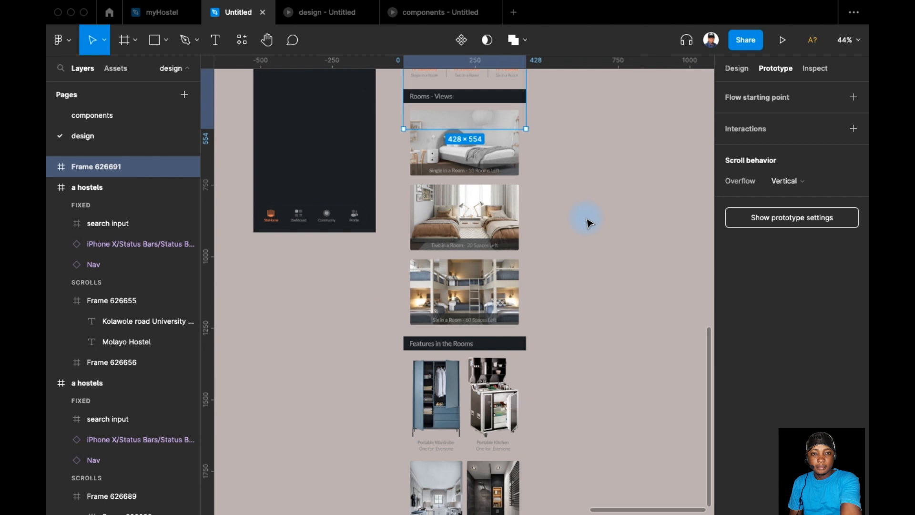
pyautogui.scroll(3, 590, 223)
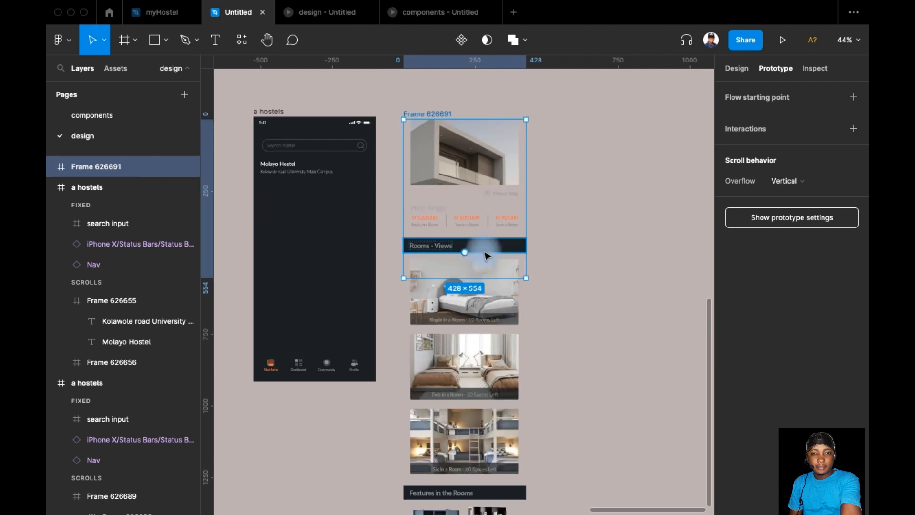
pyautogui.click(513, 249)
pyautogui.scroll(-2, 510, 333)
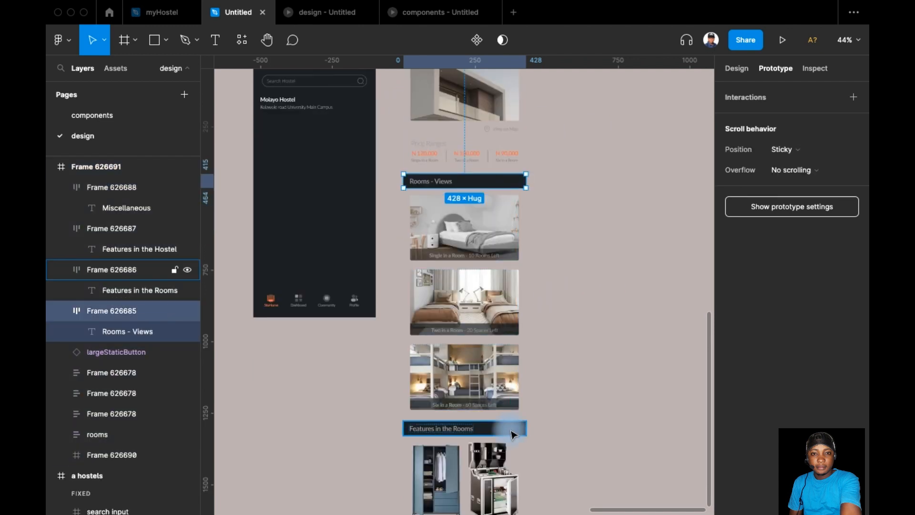
pyautogui.keyDown('shift'); pyautogui.click(513, 434); pyautogui.keyUp('shift')
pyautogui.scroll(-5, 579, 373)
pyautogui.keyDown('shift'); pyautogui.click(517, 433); pyautogui.keyUp('shift')
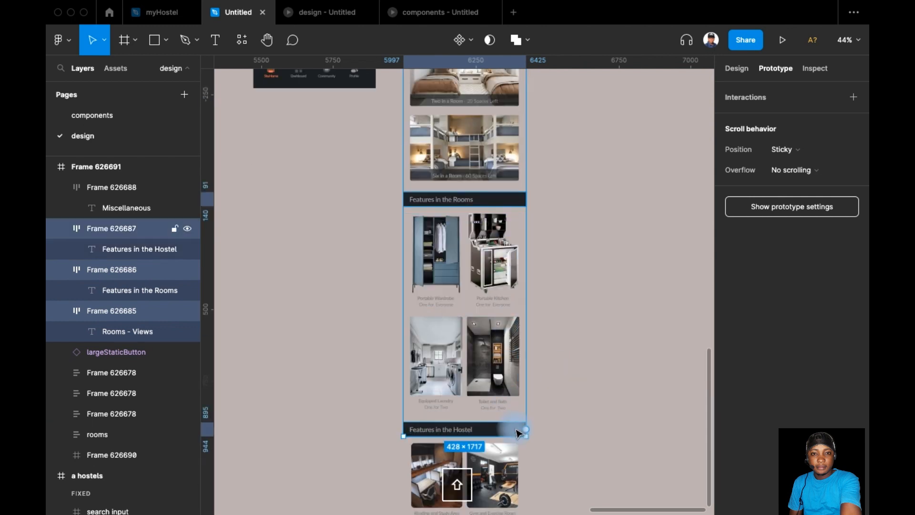
pyautogui.scroll(-5, 548, 381)
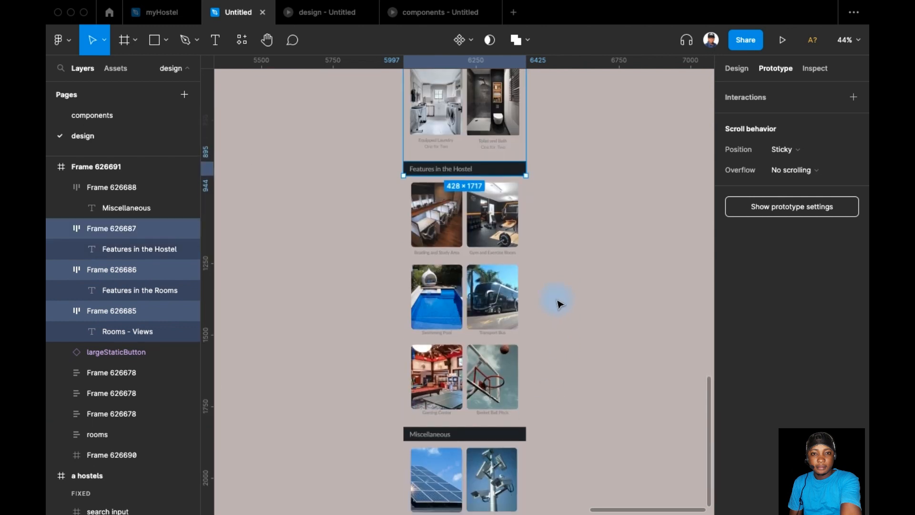
pyautogui.keyDown('shift'); pyautogui.click(520, 409); pyautogui.keyUp('shift')
pyautogui.scroll(-6, 534, 382)
pyautogui.scroll(5, 541, 374)
pyautogui.scroll(10, 541, 377)
pyautogui.scroll(-10, 562, 361)
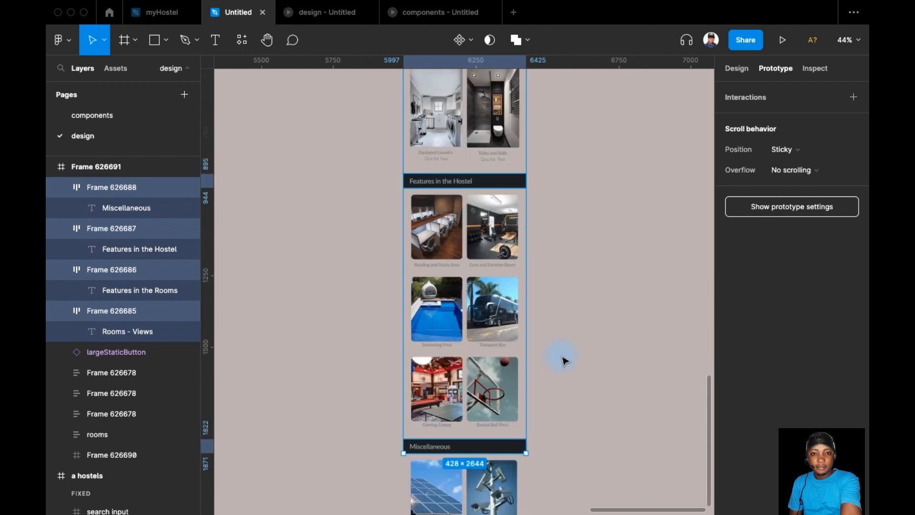
pyautogui.scroll(10, 562, 361)
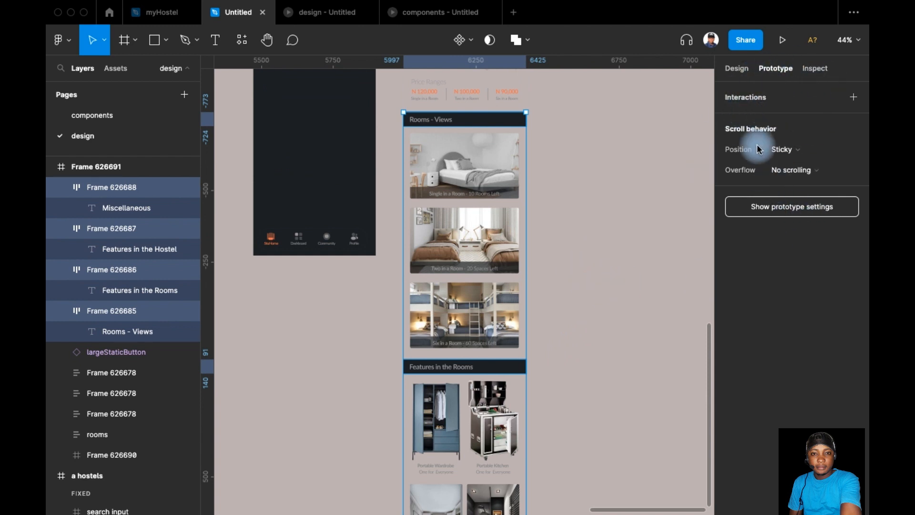
# Step: Set the scroll position of the selected section headings to Scroll with parent
pyautogui.click(831, 170)
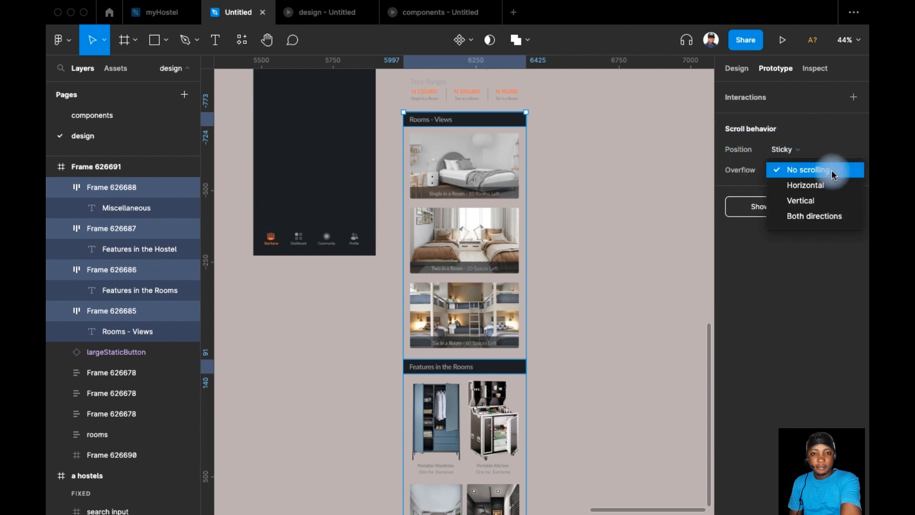
pyautogui.click(820, 149)
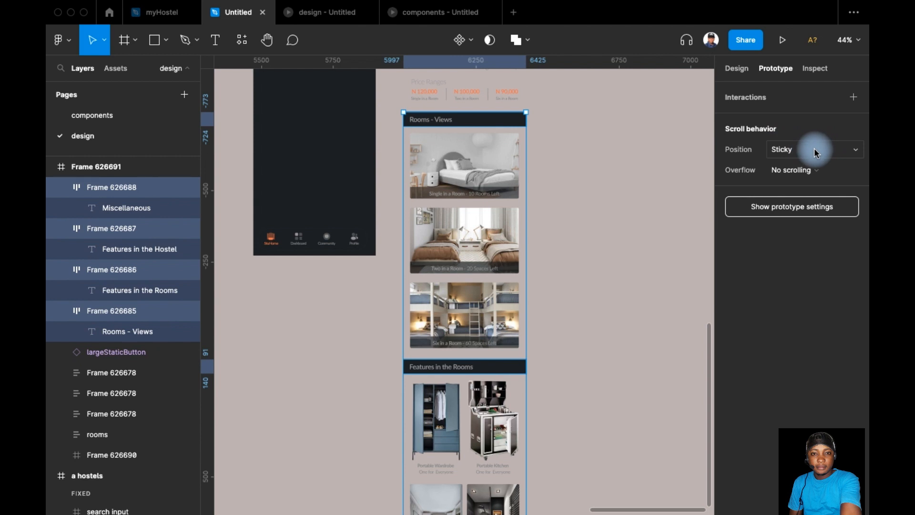
pyautogui.click(850, 151)
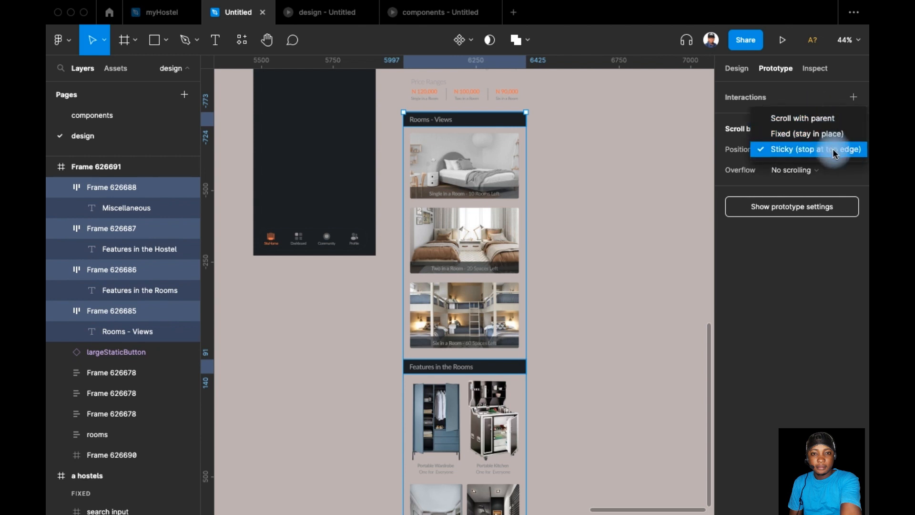
pyautogui.click(814, 118)
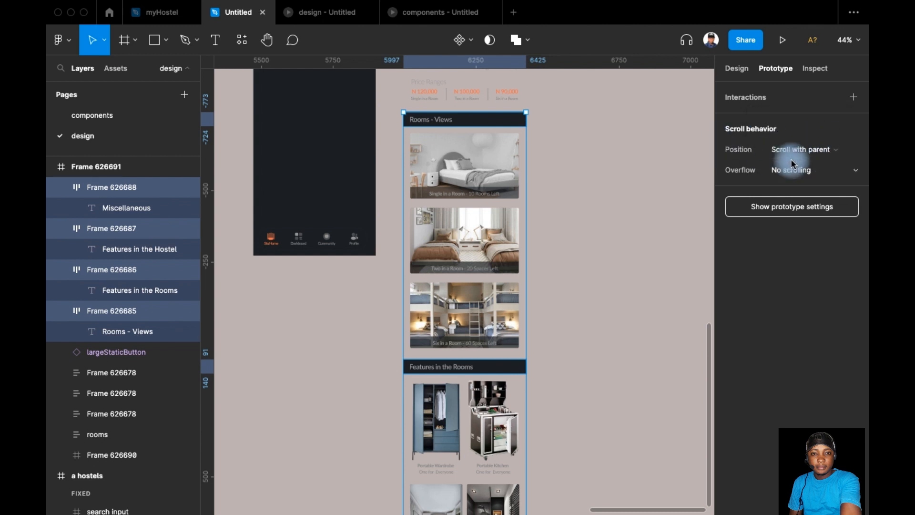
# Step: Set the scroll position of the four section headings to Sticky (stop at top edge) and deselect them
pyautogui.click(817, 150)
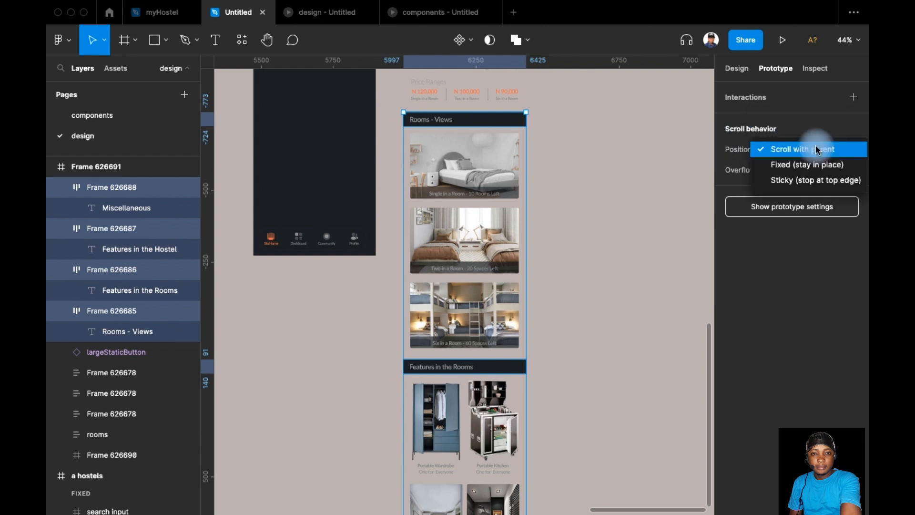
pyautogui.click(816, 181)
pyautogui.click(803, 149)
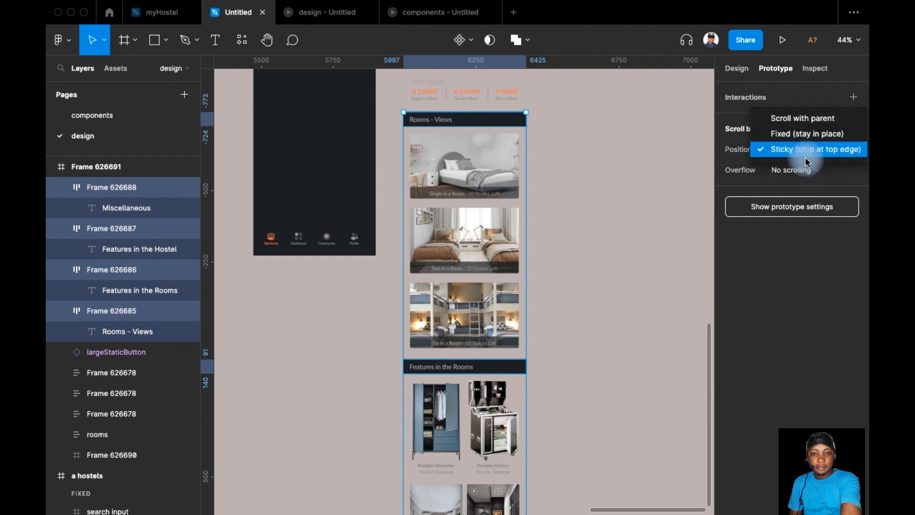
pyautogui.click(807, 155)
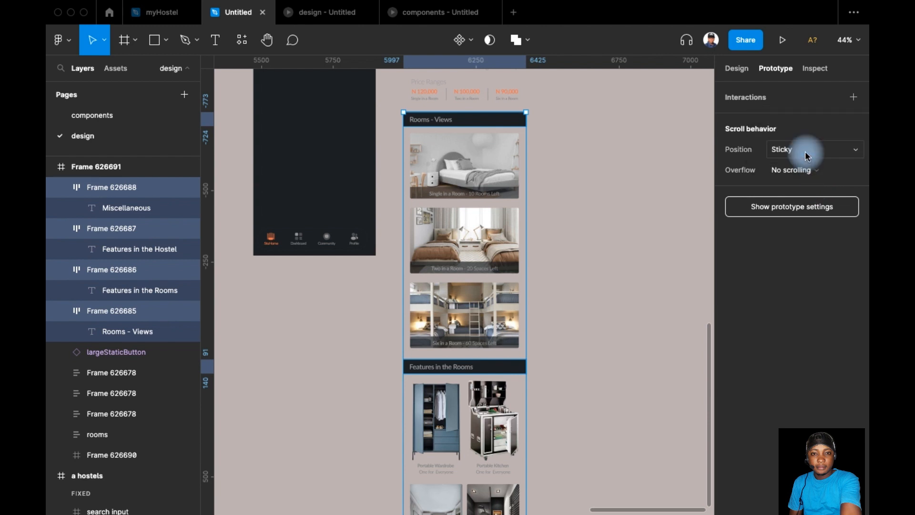
pyautogui.click(596, 221)
# Step: Select the whole content frame and turn on Clip content in its design properties
pyautogui.scroll(1, 562, 170)
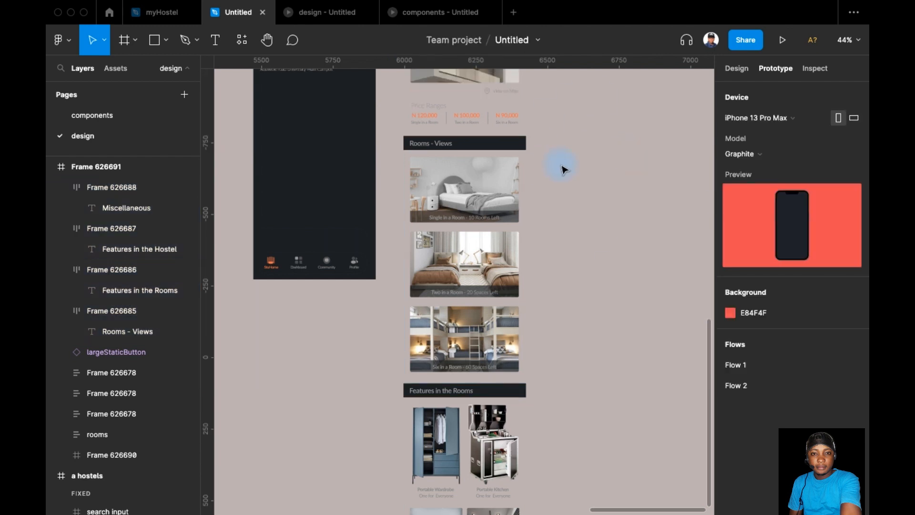
pyautogui.scroll(10, 548, 166)
pyautogui.click(469, 314)
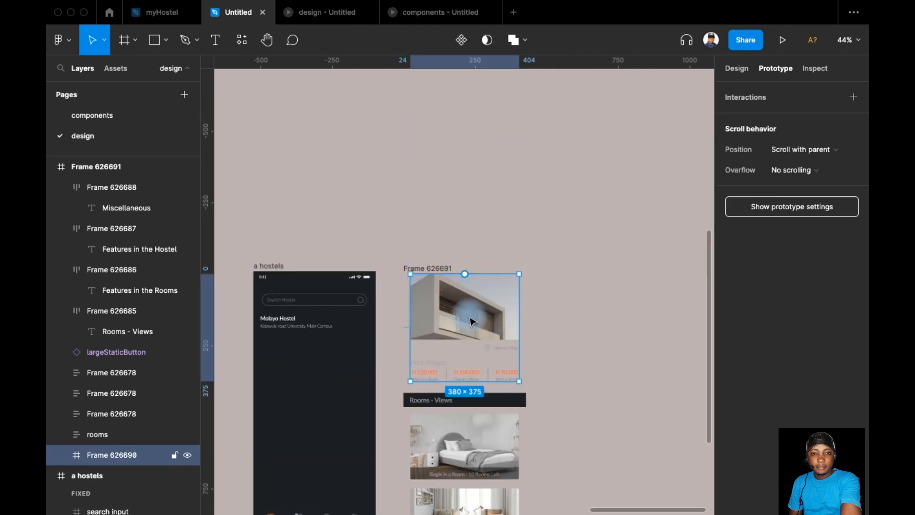
pyautogui.click(457, 262)
pyautogui.click(441, 267)
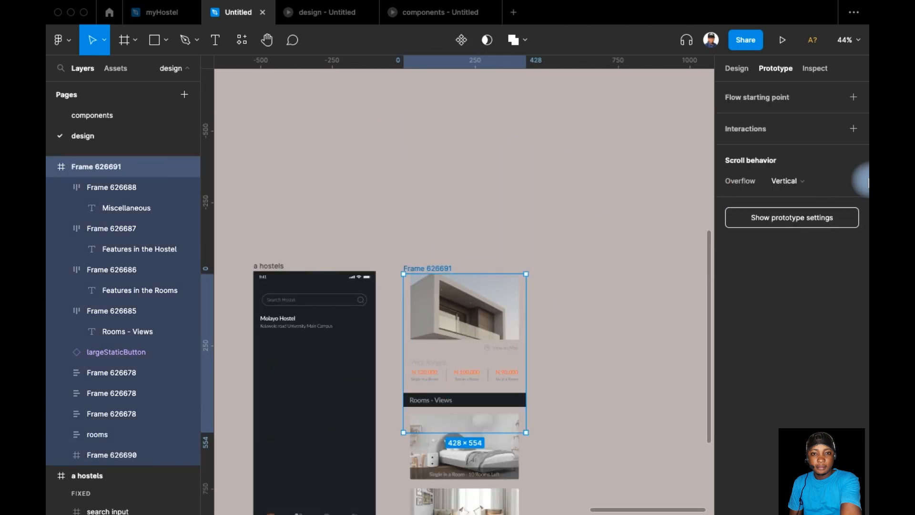
pyautogui.click(737, 69)
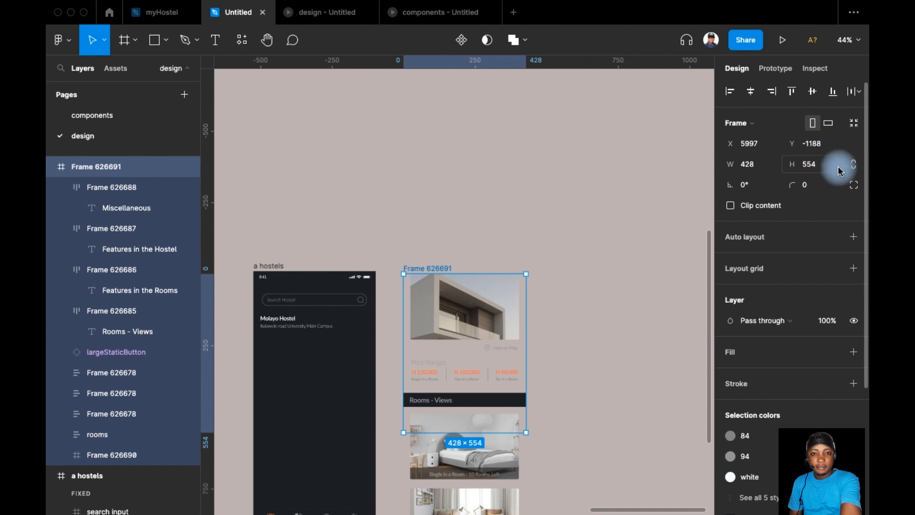
pyautogui.scroll(-1, 624, 267)
pyautogui.scroll(-9, 622, 267)
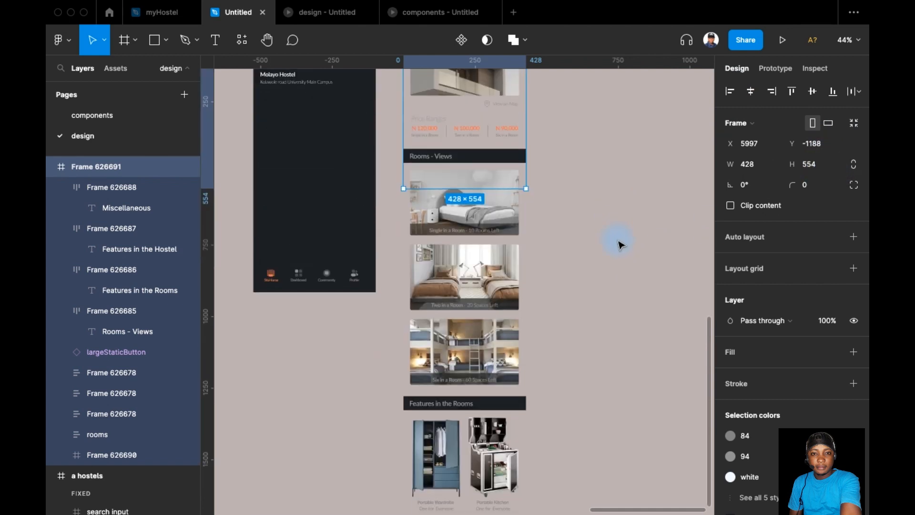
pyautogui.scroll(-2, 620, 244)
pyautogui.scroll(8, 619, 245)
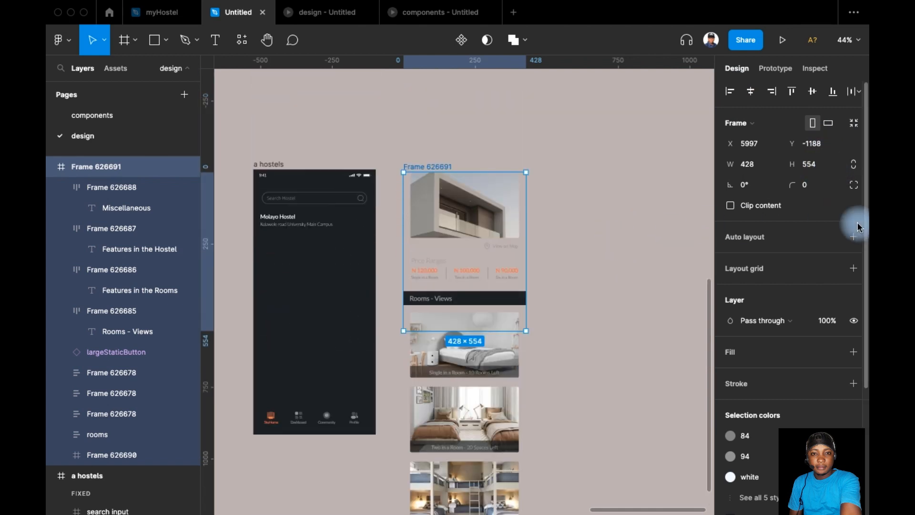
pyautogui.click(773, 212)
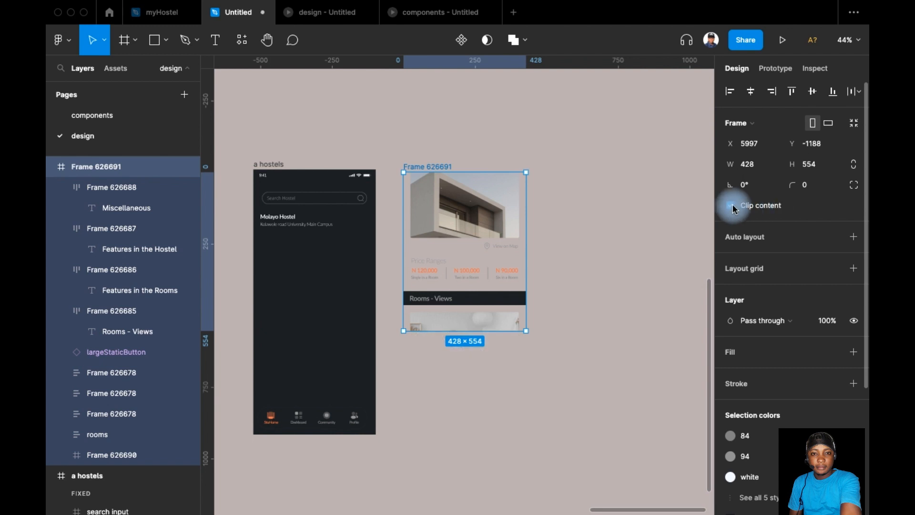
# Step: Move the clipped content frame into the empty "a hostels" screen below the hostel address and centre it horizontally
pyautogui.hscroll(-1, 511, 102)
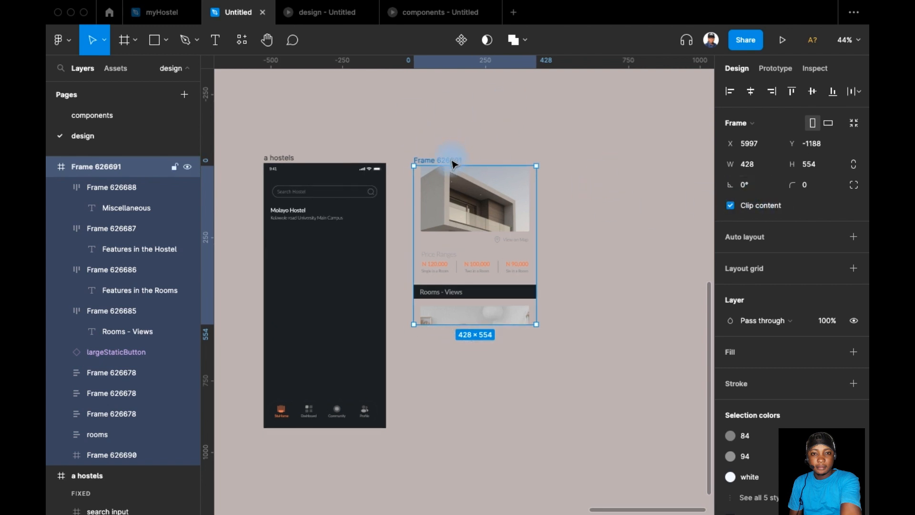
pyautogui.moveTo(452, 164); pyautogui.dragTo(303, 236)
pyautogui.scroll(3, 286, 241)
pyautogui.click(750, 91)
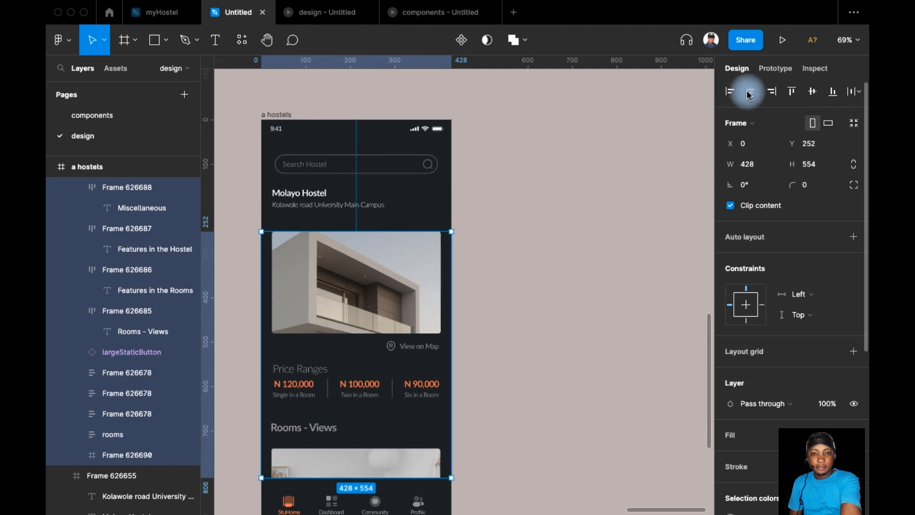
# Step: Move the content frame up to leave a gap of 20 beneath the hostel name and address, and deselect it
pyautogui.click(329, 279)
pyautogui.moveTo(327, 277); pyautogui.dragTo(332, 263)
pyautogui.keyDown('shift'); pyautogui.click(311, 193); pyautogui.keyUp('shift')
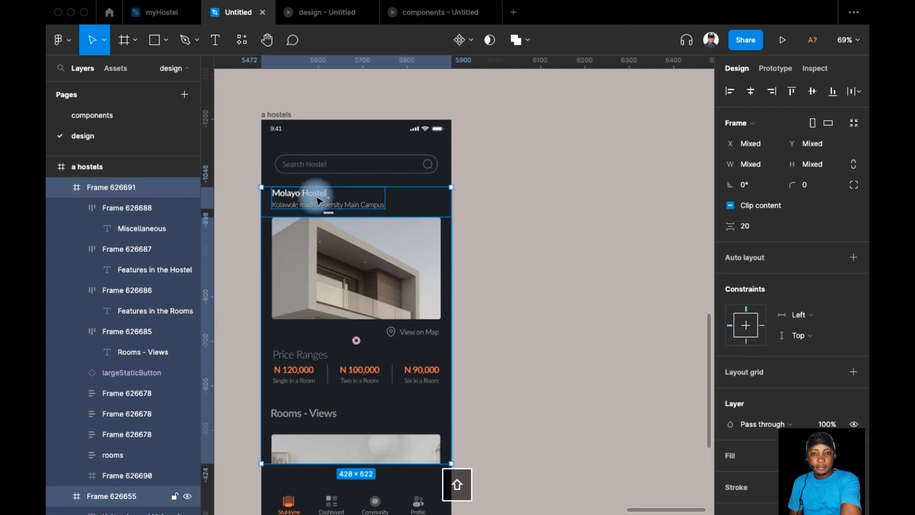
pyautogui.press('Escape')
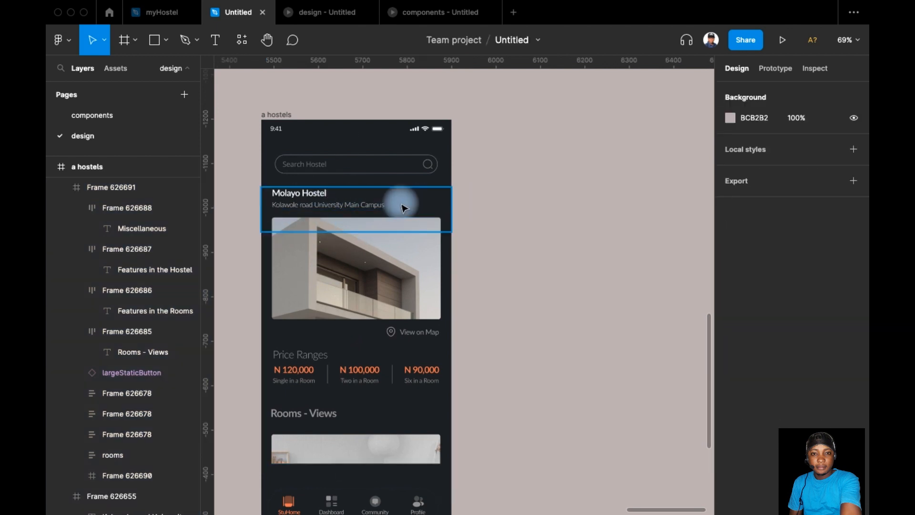
# Step: Wrap the 428 × 100 frame behind the hostel name and address in a new frame
pyautogui.click(358, 198)
pyautogui.press('super+alt+g')
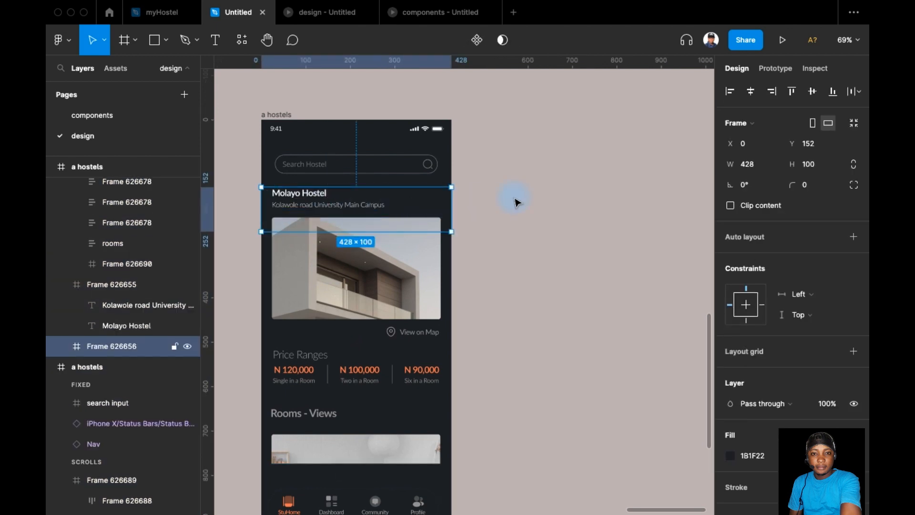
pyautogui.click(301, 202)
pyautogui.click(438, 205)
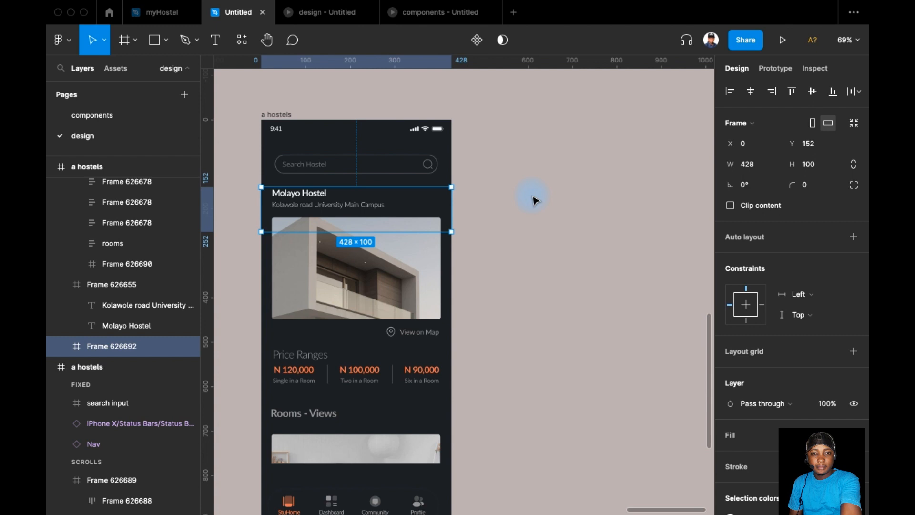
pyautogui.press('super+alt+g')
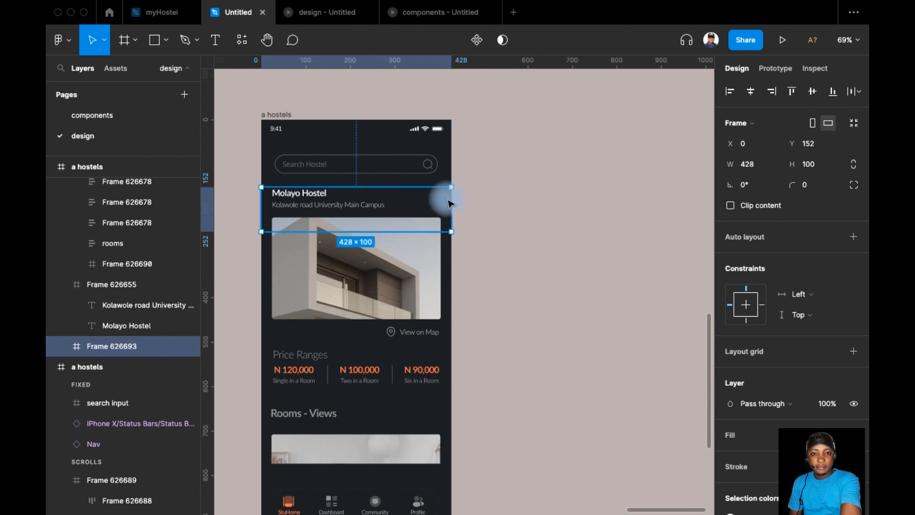
# Step: Ungroup the nested full-width frames behind the hostel name until only the text remains, and select the hostel name and address frame
pyautogui.press('super+shift+g')
pyautogui.press('super+shift+g')
pyautogui.press('super+shift+g')
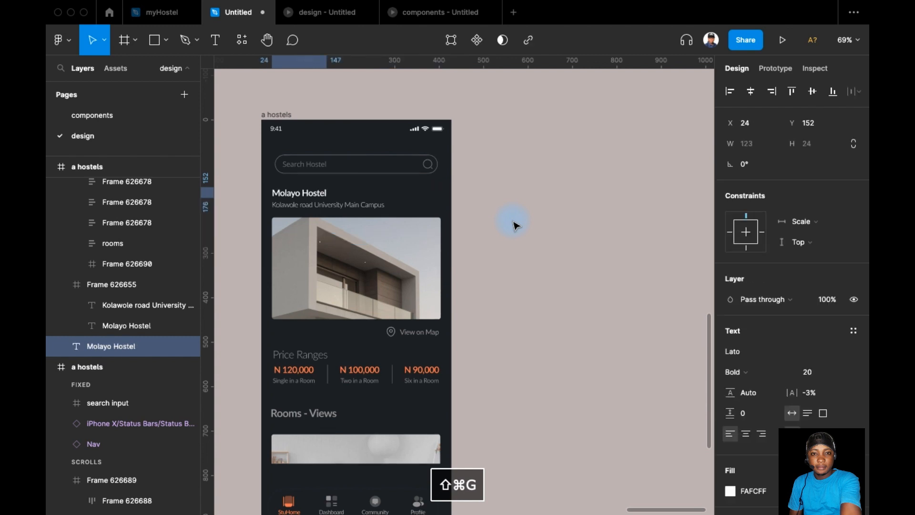
pyautogui.click(499, 220)
pyautogui.click(357, 198)
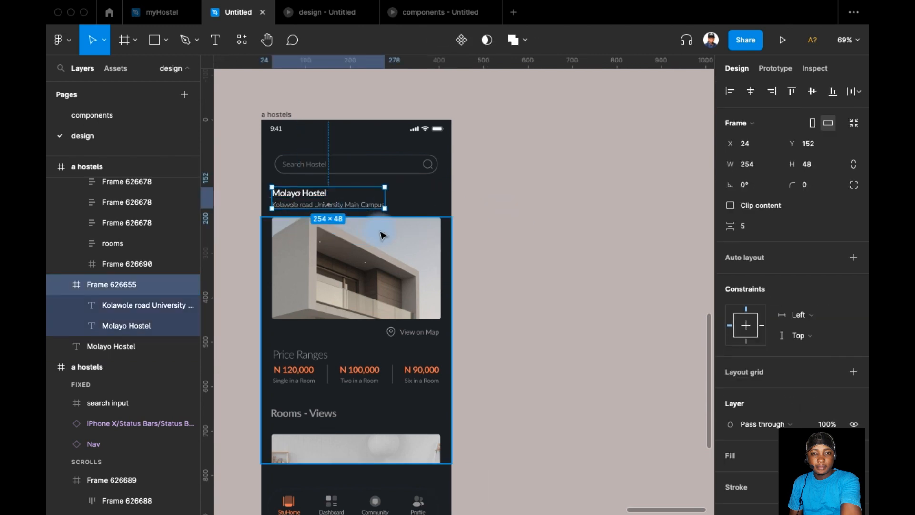
# Step: Set the vertical spacing between the hostel name and address frame and the content frame to 24, and deselect them
pyautogui.keyDown('shift'); pyautogui.click(356, 227); pyautogui.keyUp('shift')
pyautogui.click(750, 233)
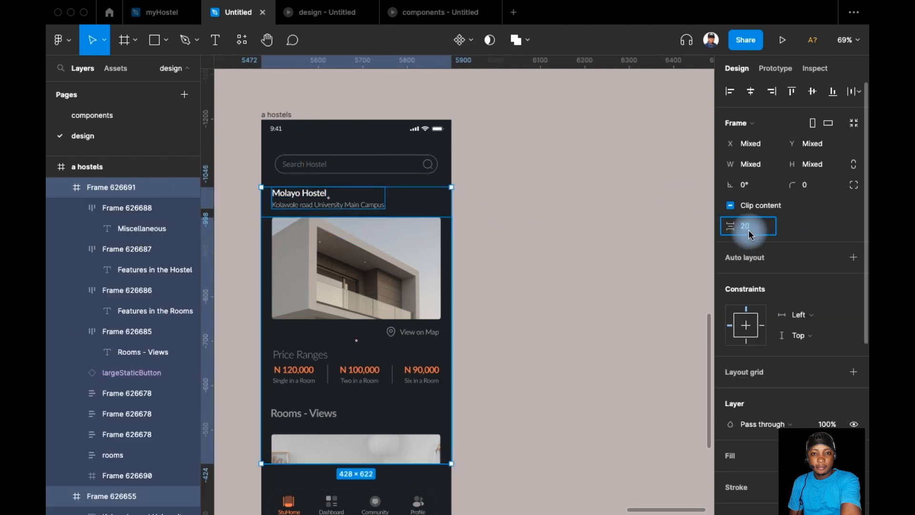
pyautogui.write('24')
pyautogui.press('Return')
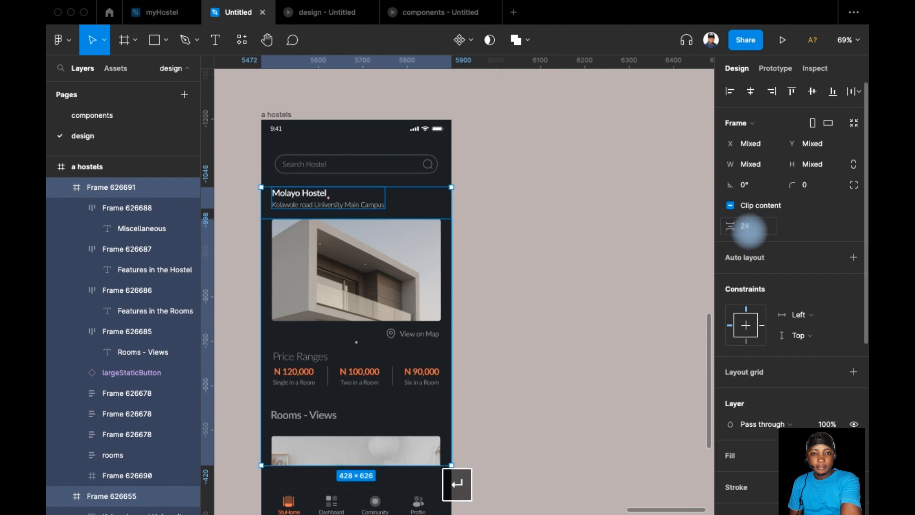
pyautogui.click(501, 257)
# Step: Shorten the content frame from its lower edge to a height of 586 so it ends above the navigation bar, and deselect it
pyautogui.scroll(-3, 376, 271)
pyautogui.click(381, 269)
pyautogui.scroll(-5, 476, 258)
pyautogui.moveTo(455, 248)
pyautogui.mouseDown()
pyautogui.moveTo(458, 263)
pyautogui.moveTo(451, 258)
pyautogui.mouseUp()
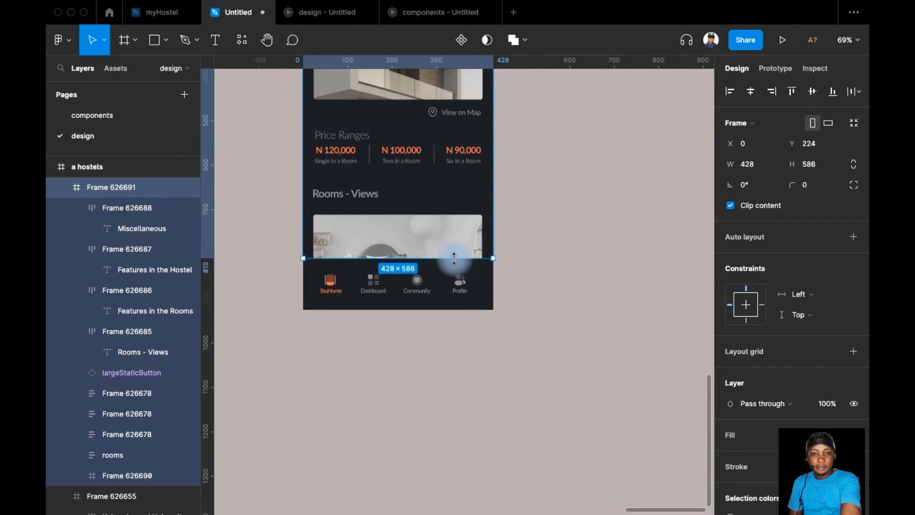
pyautogui.scroll(4, 607, 224)
pyautogui.scroll(5, 609, 229)
pyautogui.scroll(-1, 602, 262)
pyautogui.click(601, 263)
# Step: Make the "a hostels" screen a prototype flow starting point and play that flow
pyautogui.moveTo(600, 261); pyautogui.dragTo(567, 225)
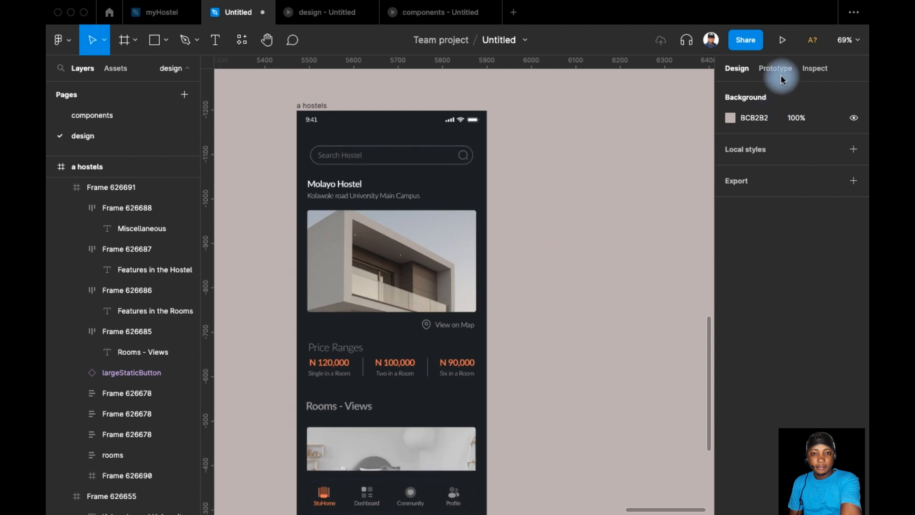
pyautogui.click(781, 73)
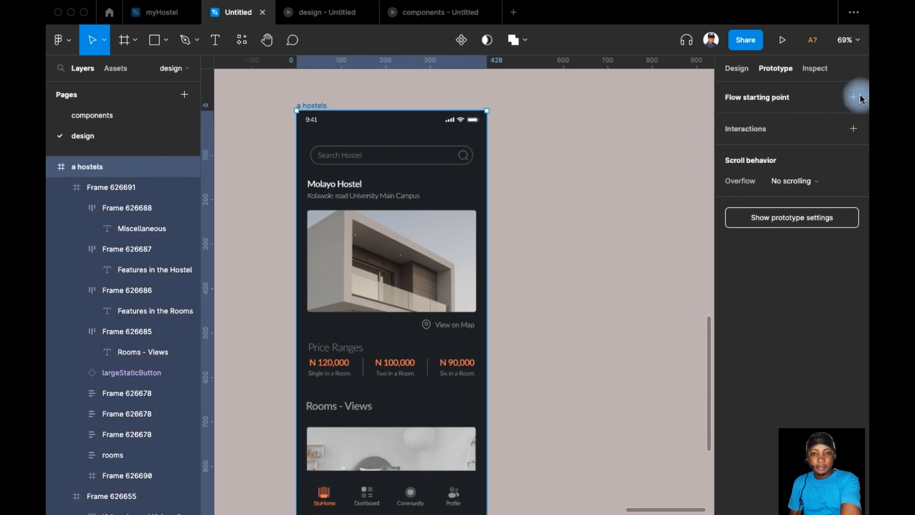
pyautogui.click(853, 97)
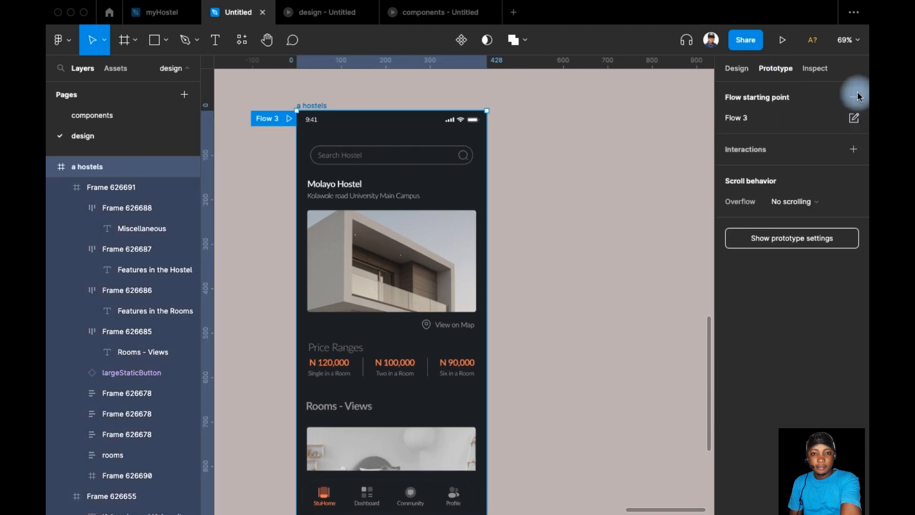
pyautogui.click(288, 120)
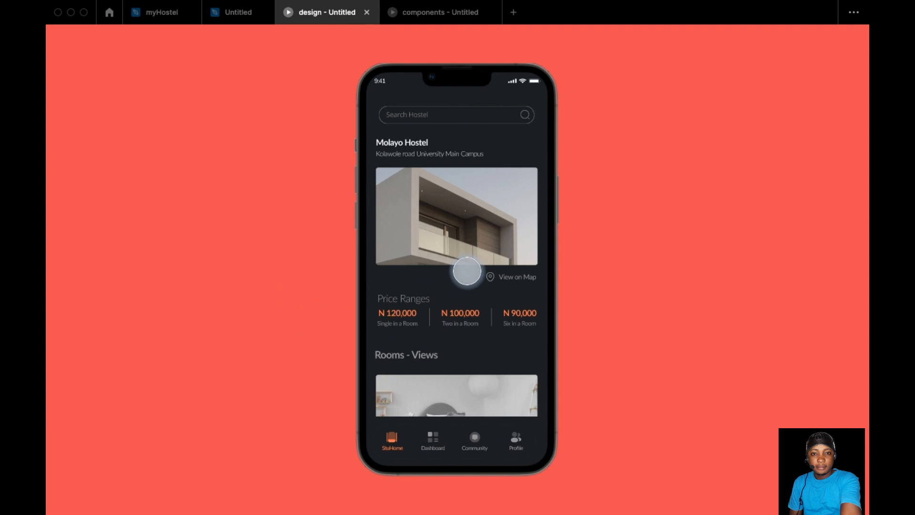
# Step: Scroll the hostel details in the prototype preview through the room views and back up to check the sticky heading
pyautogui.moveTo(504, 398); pyautogui.dragTo(483, 207)
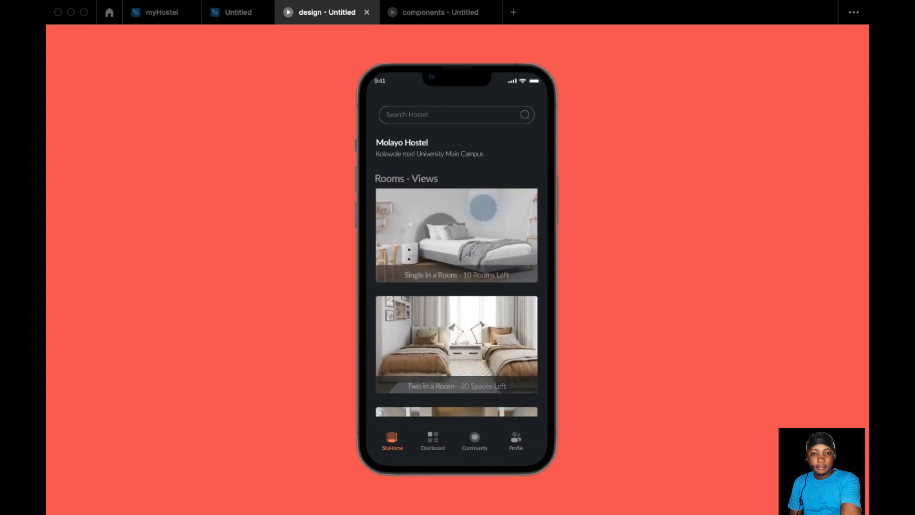
pyautogui.moveTo(504, 366); pyautogui.dragTo(499, 330)
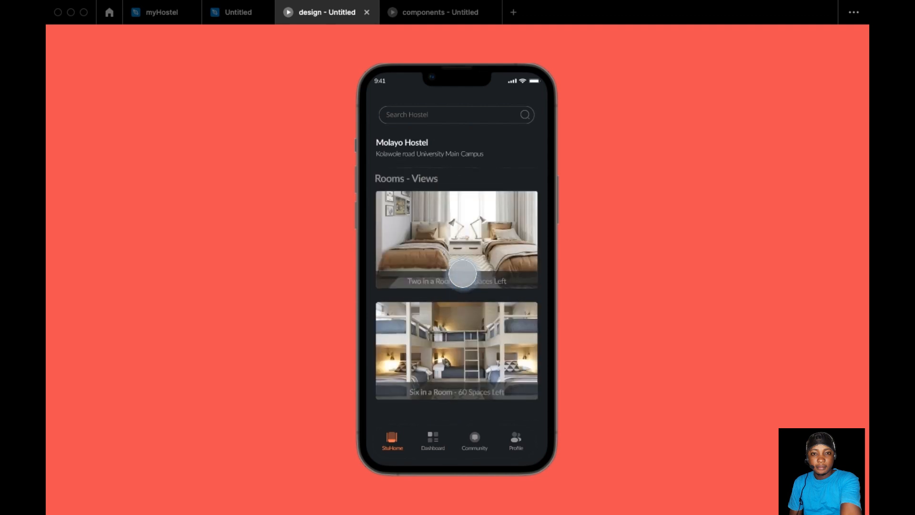
pyautogui.scroll(2, 463, 274)
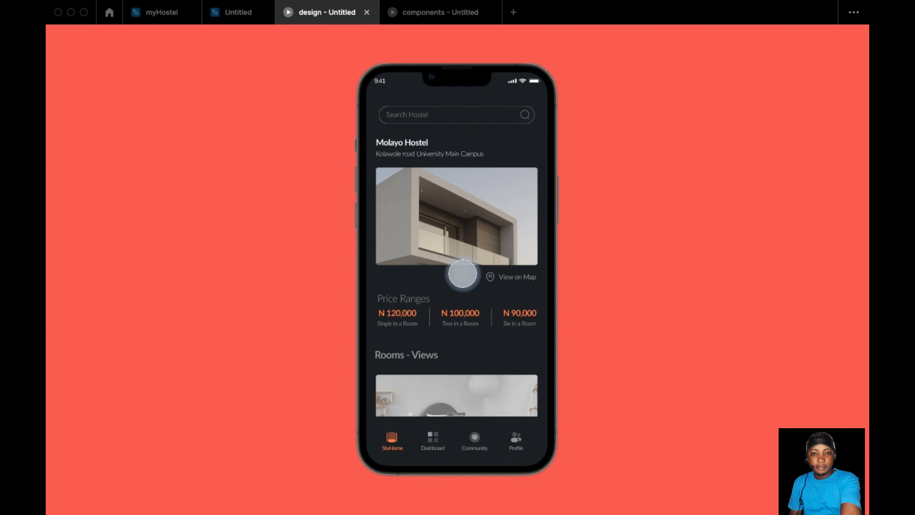